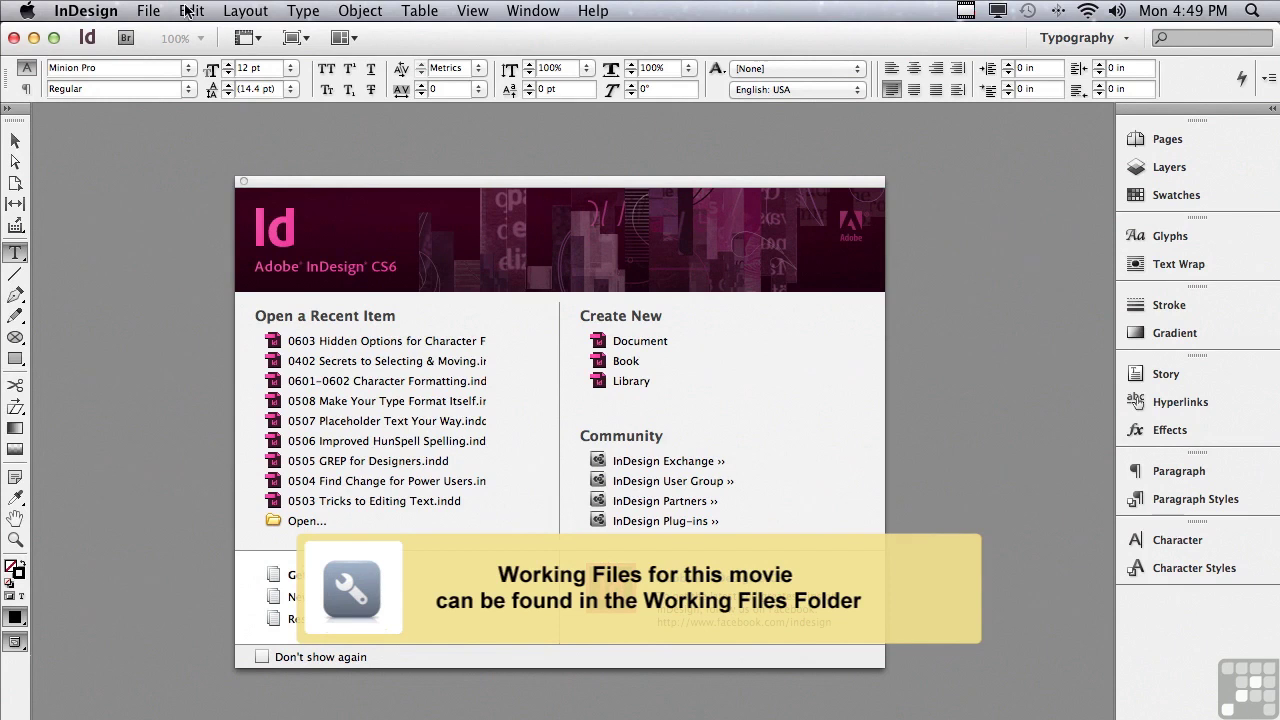
Open '0603 Hidden Options for Character Formatting.indd' from the InDesign CS6 Sample Layouts folder
click(155, 12)
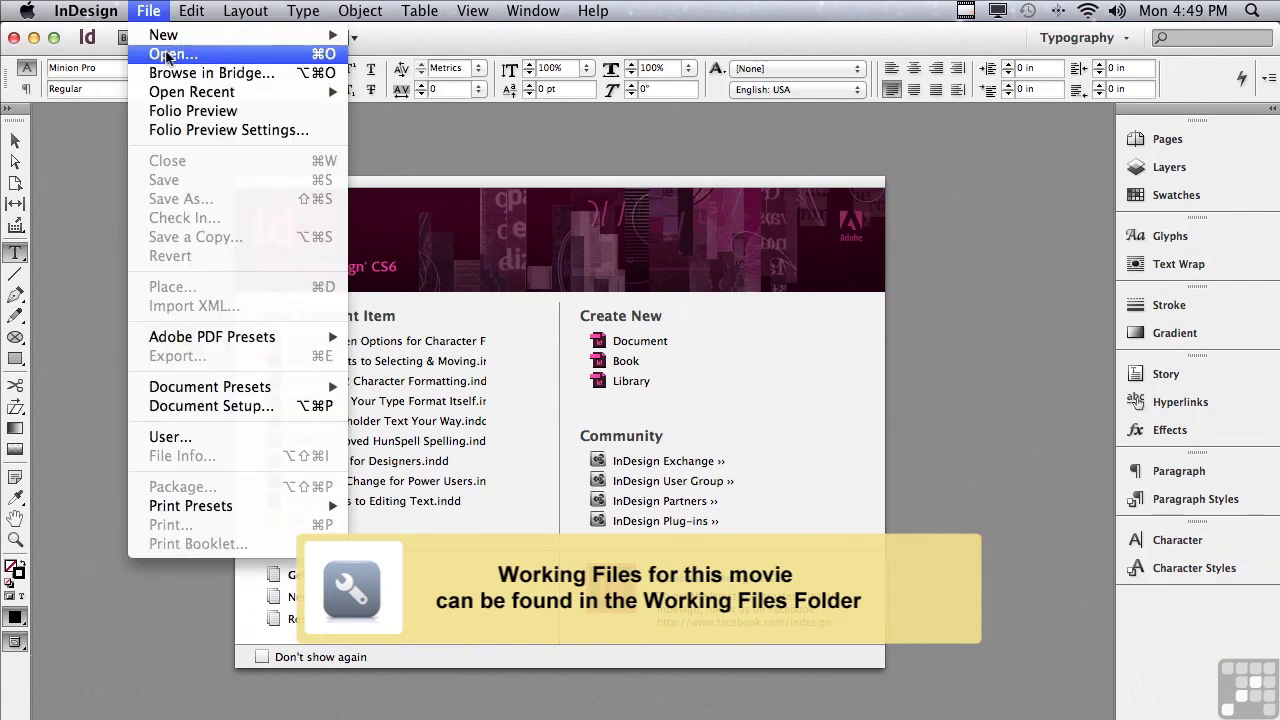
click(168, 54)
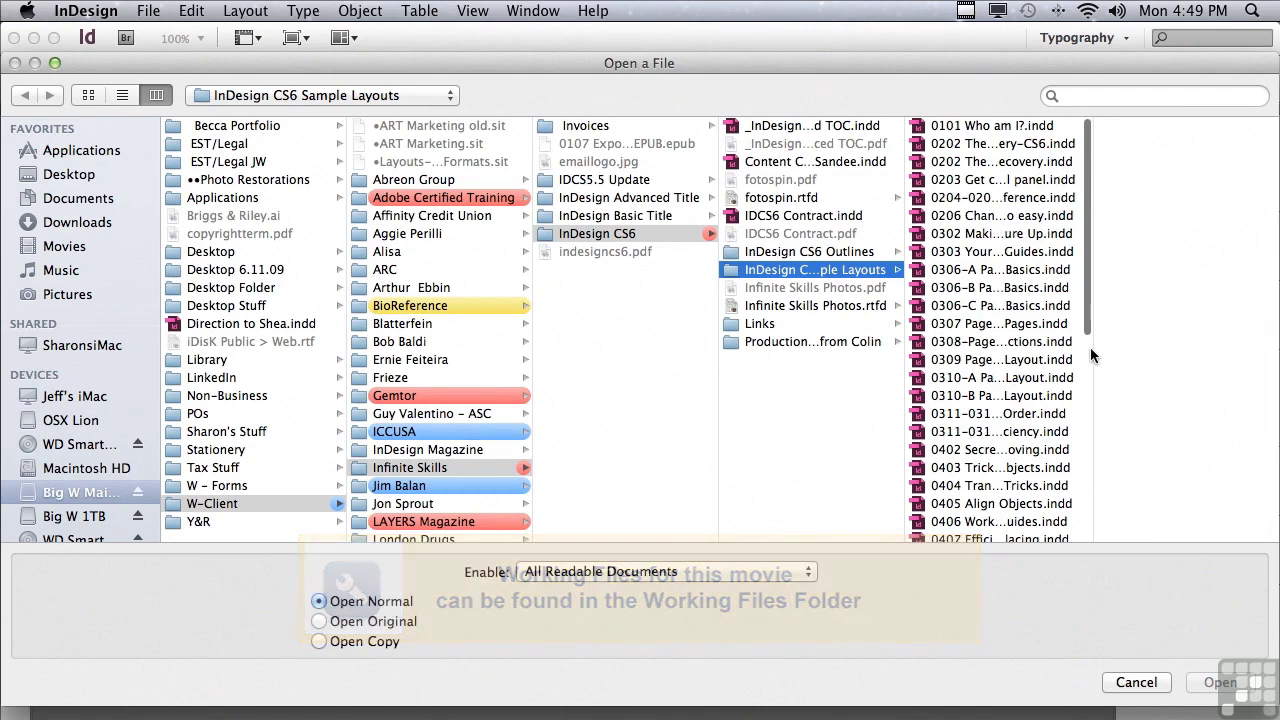
scroll(1084, 330, down, 3)
scroll(1087, 377, down, 5)
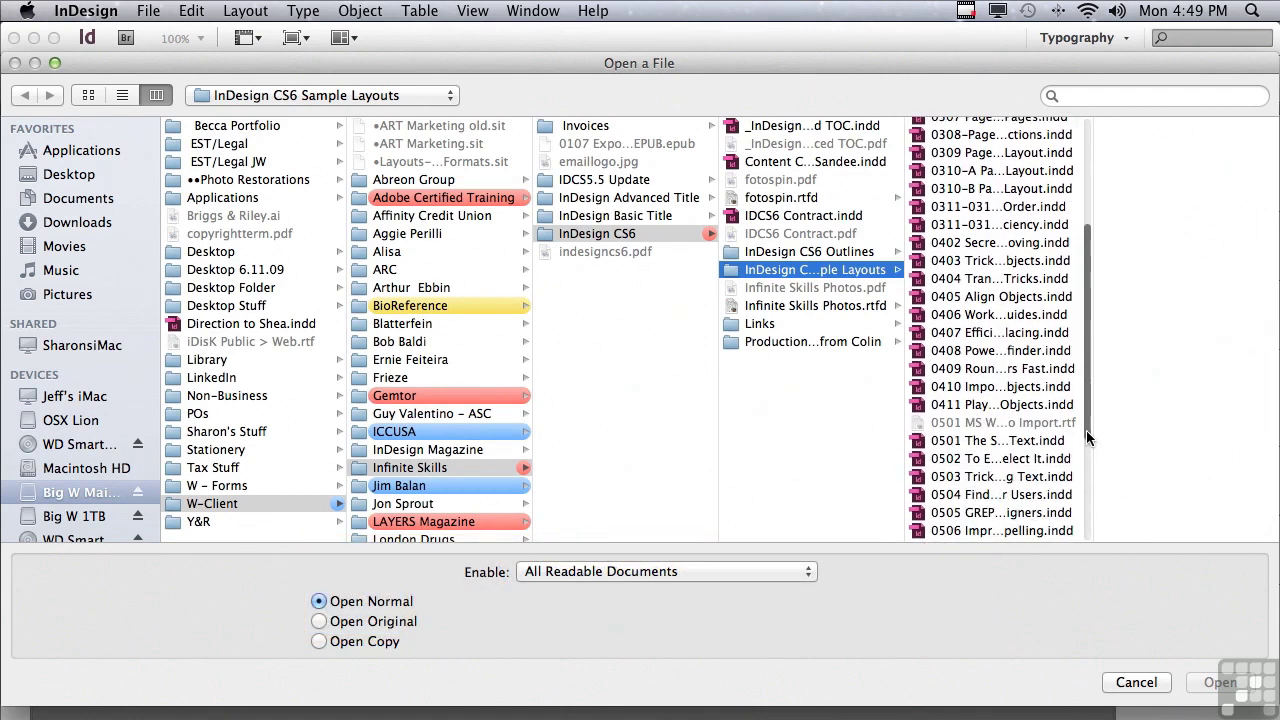
scroll(1073, 468, down, 3)
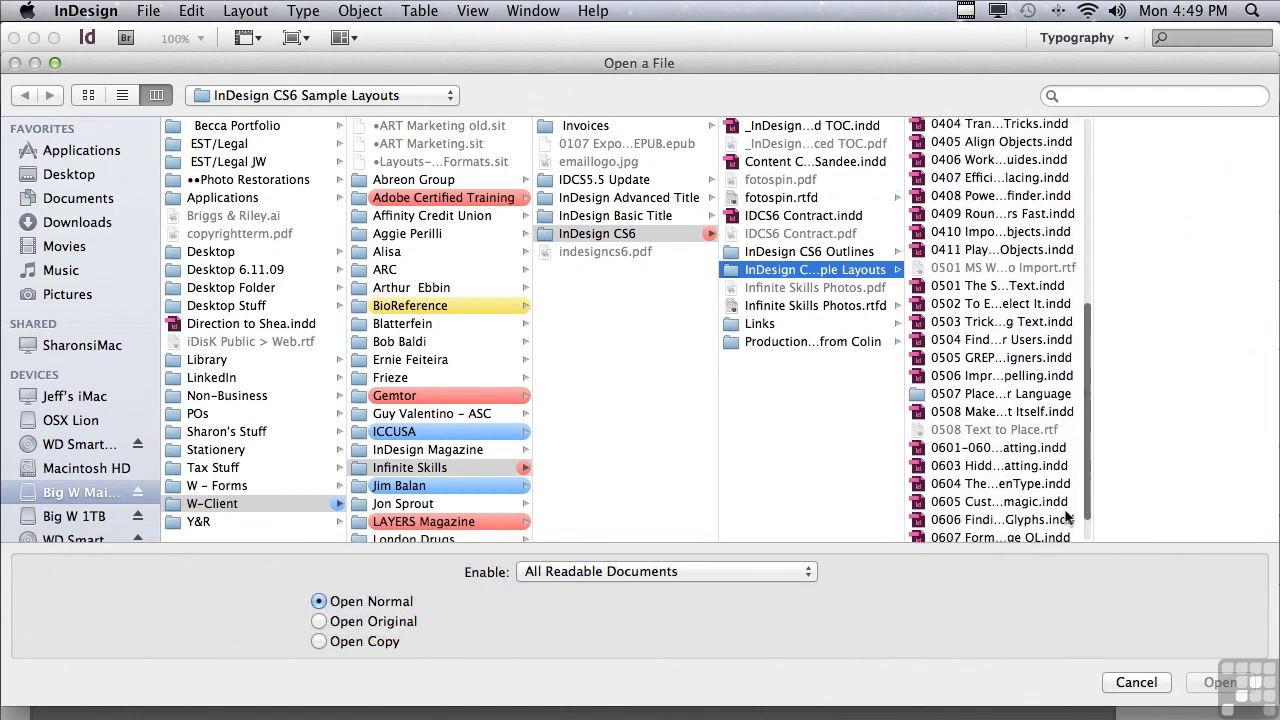
click(1020, 466)
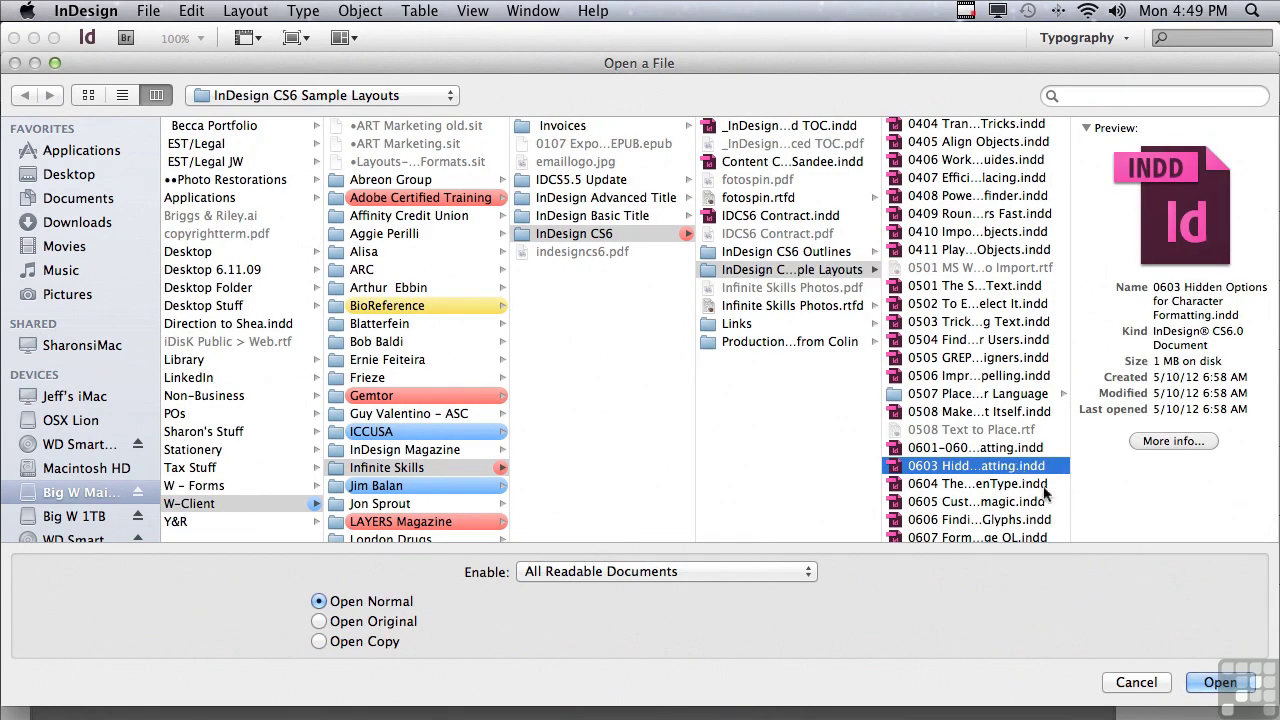
click(1220, 682)
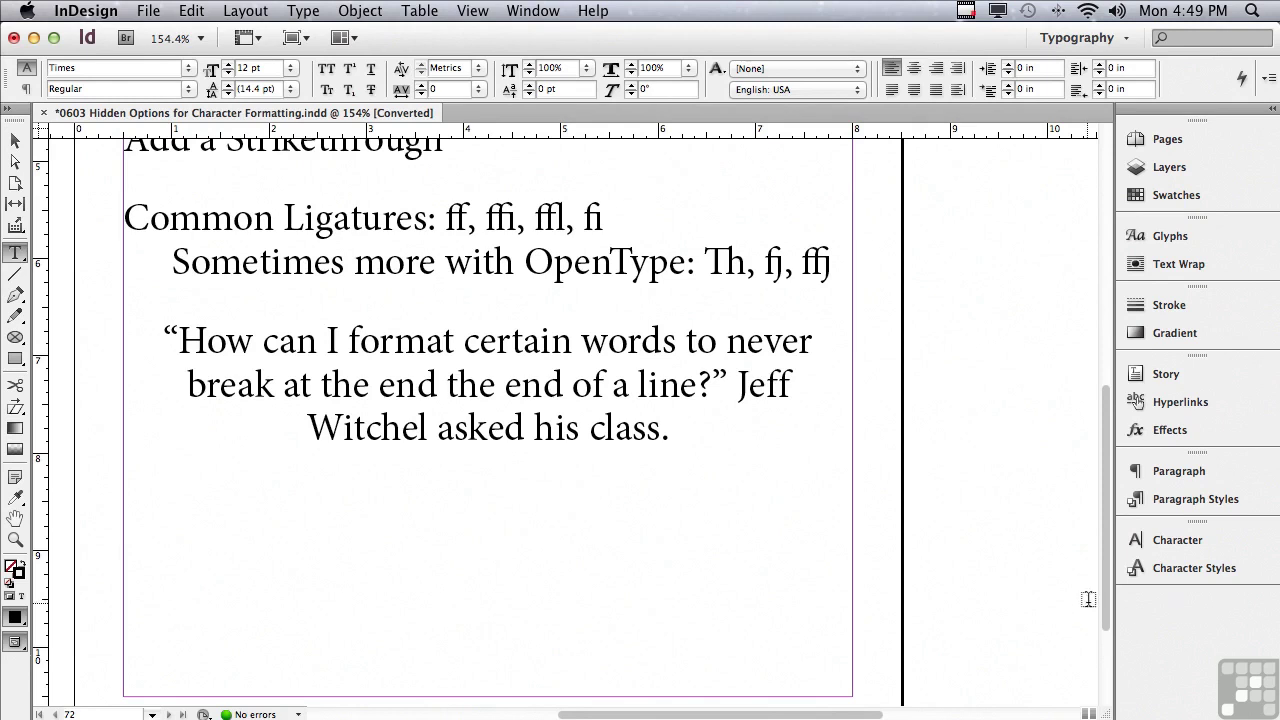
Show the Character panel and float it out of the dock over the page
click(1160, 540)
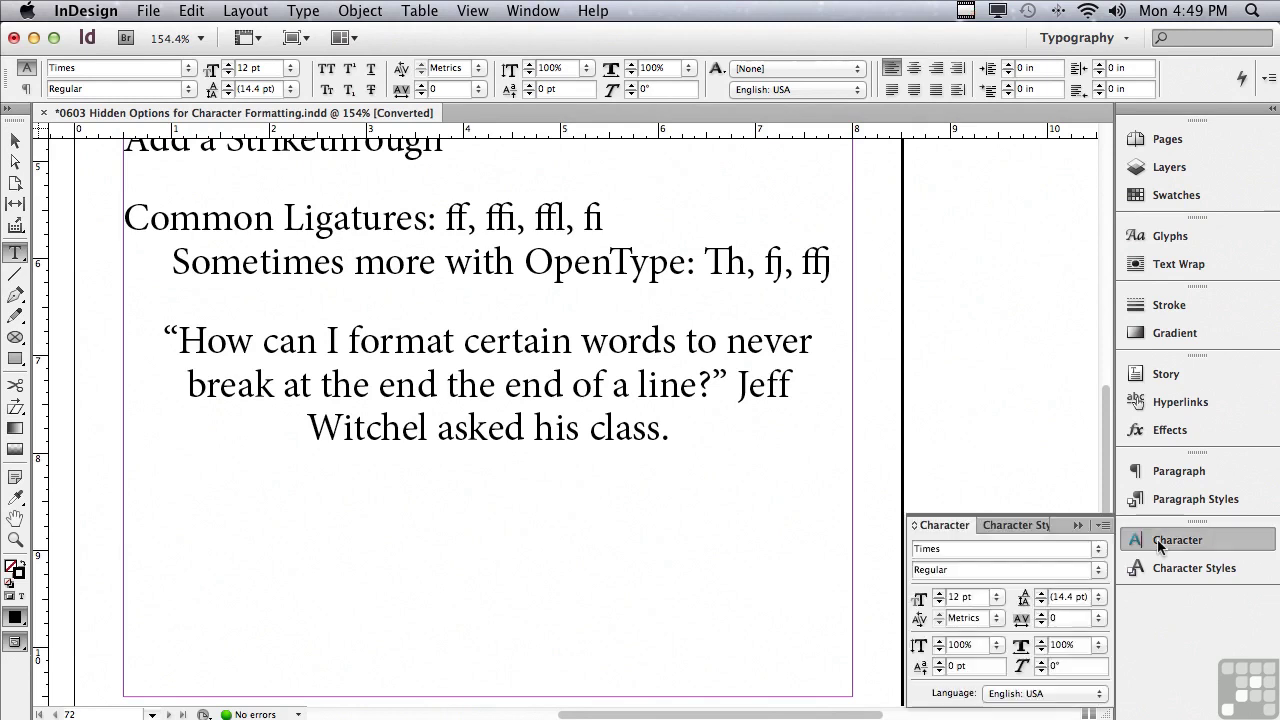
click(1103, 528)
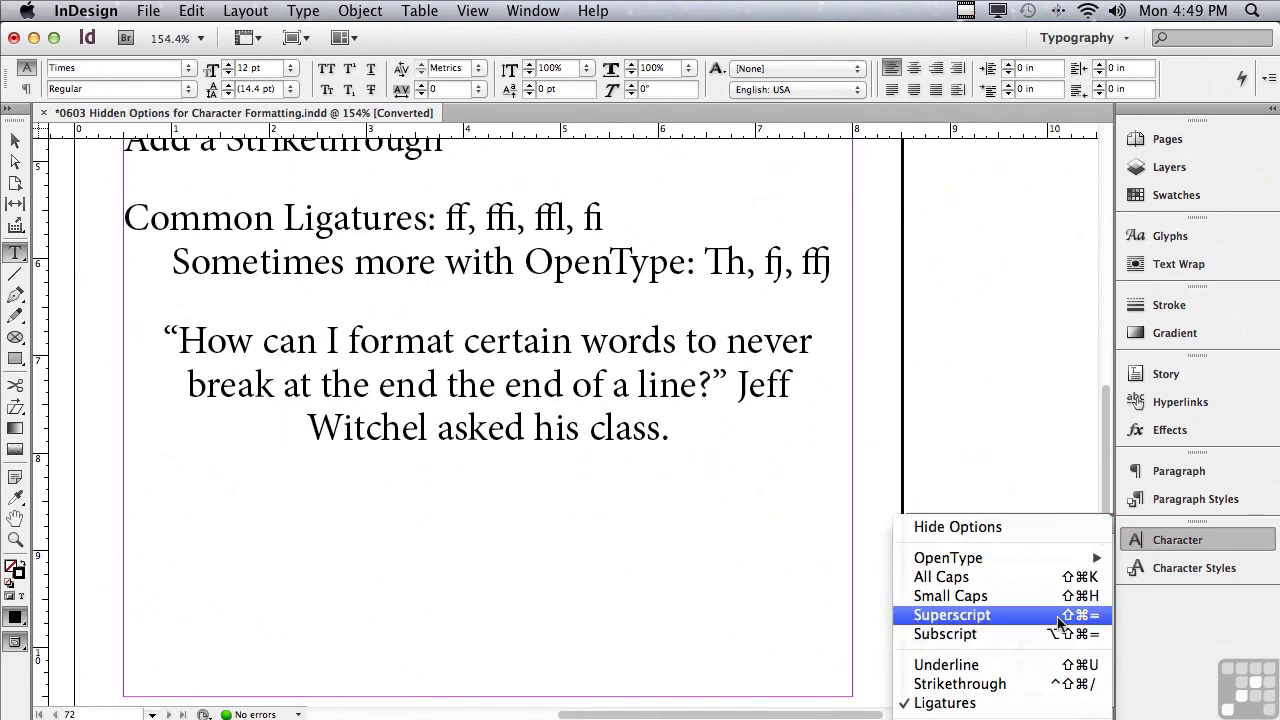
click(701, 480)
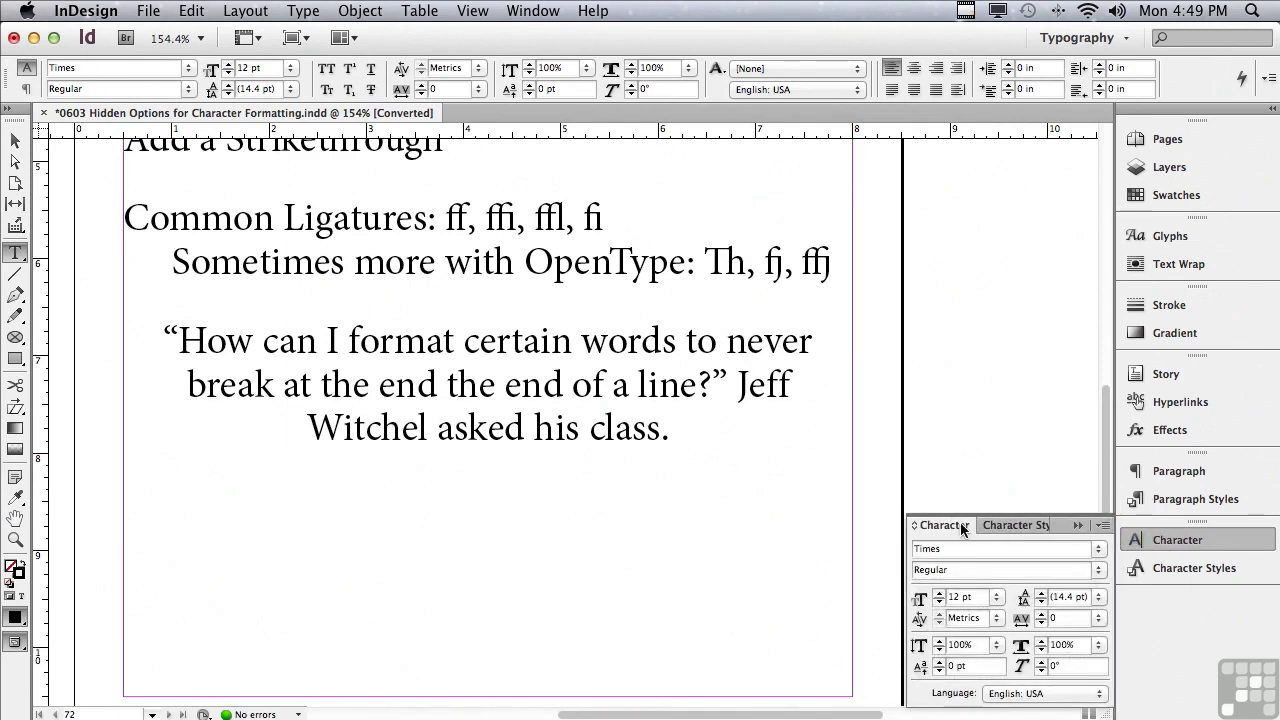
drag(957, 523, 911, 162)
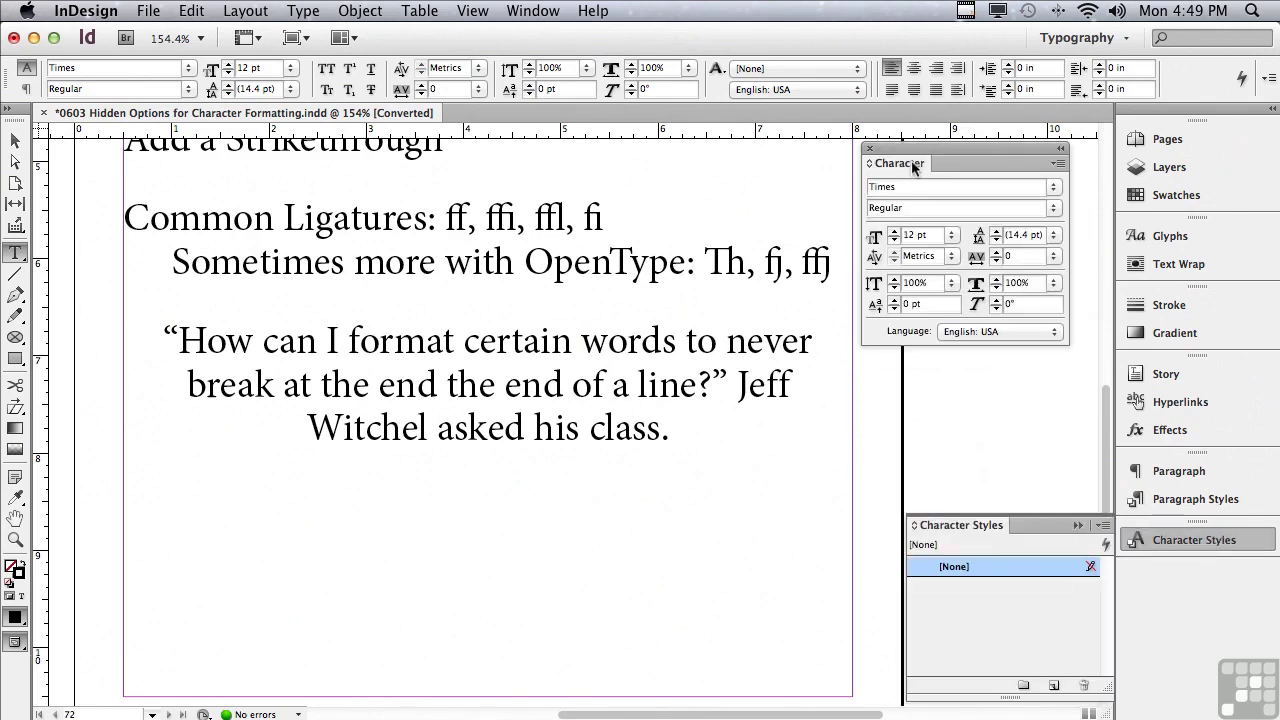
Collapse Character Styles and set the Character panel to Hide Options
click(1078, 525)
click(1055, 163)
click(1055, 167)
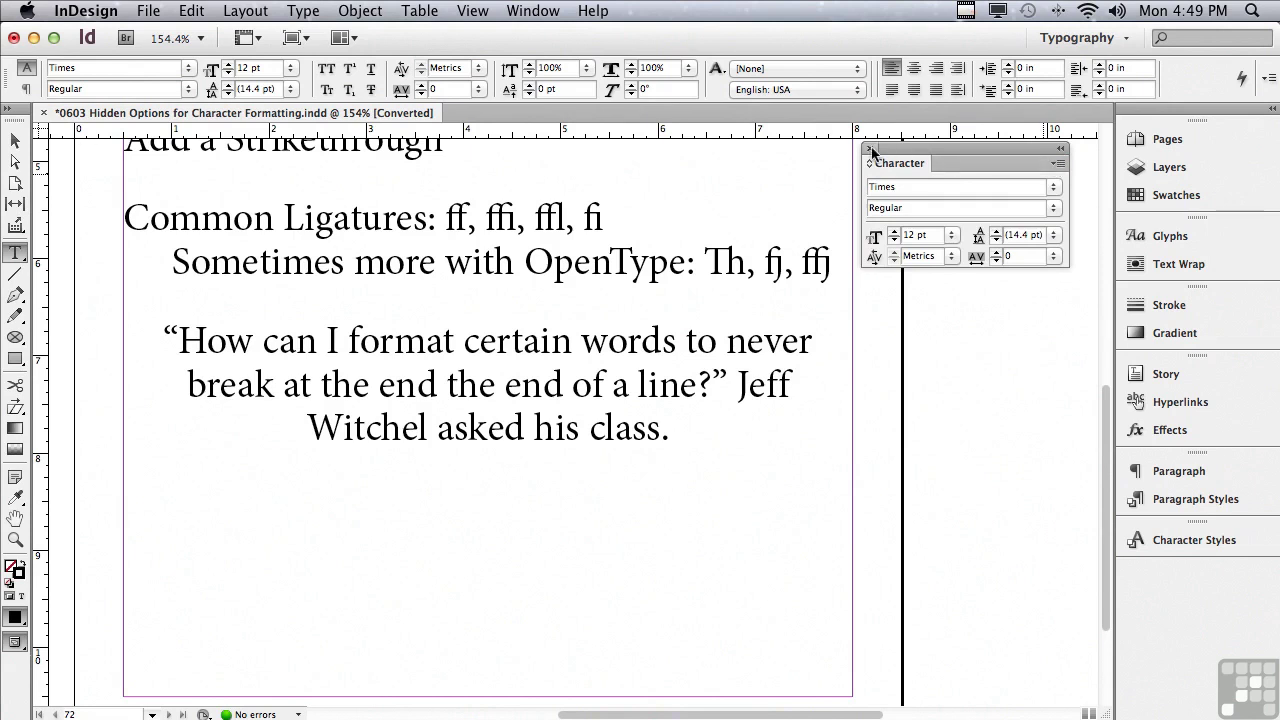
Choose Show Options for the Character panel, then review flyout commands like OpenType and Strikethrough
click(1056, 165)
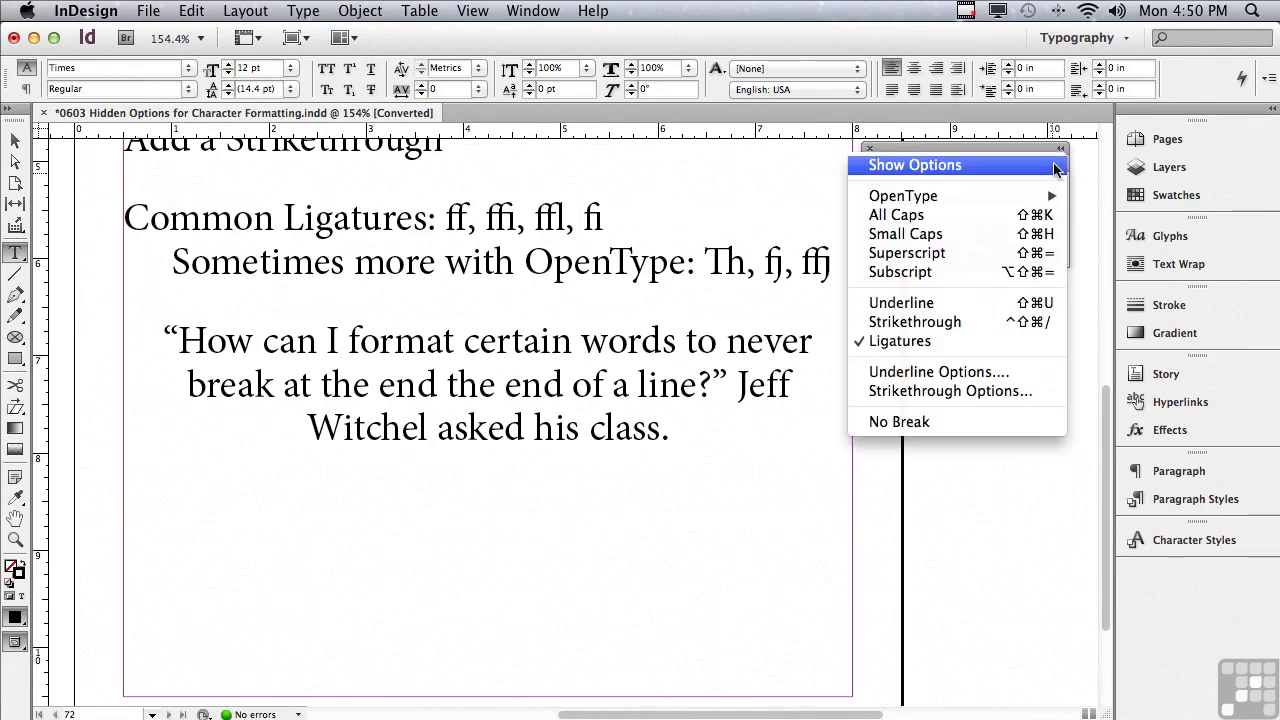
click(984, 164)
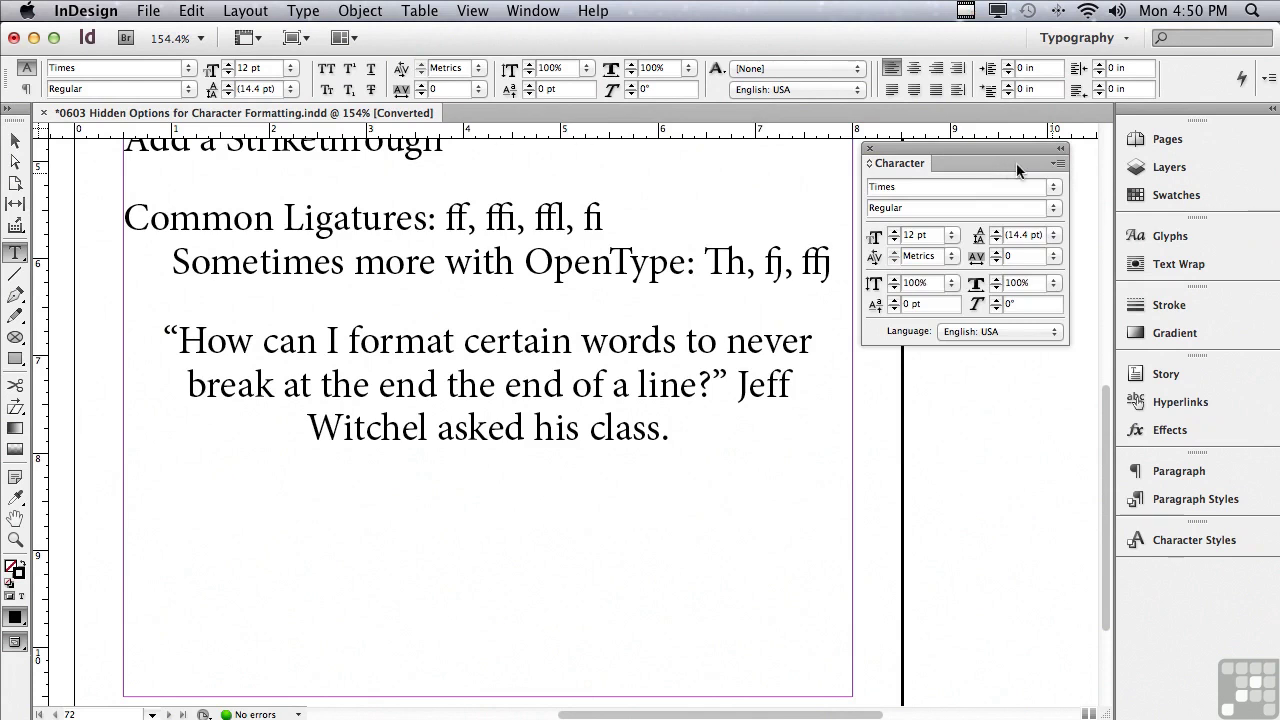
click(1056, 165)
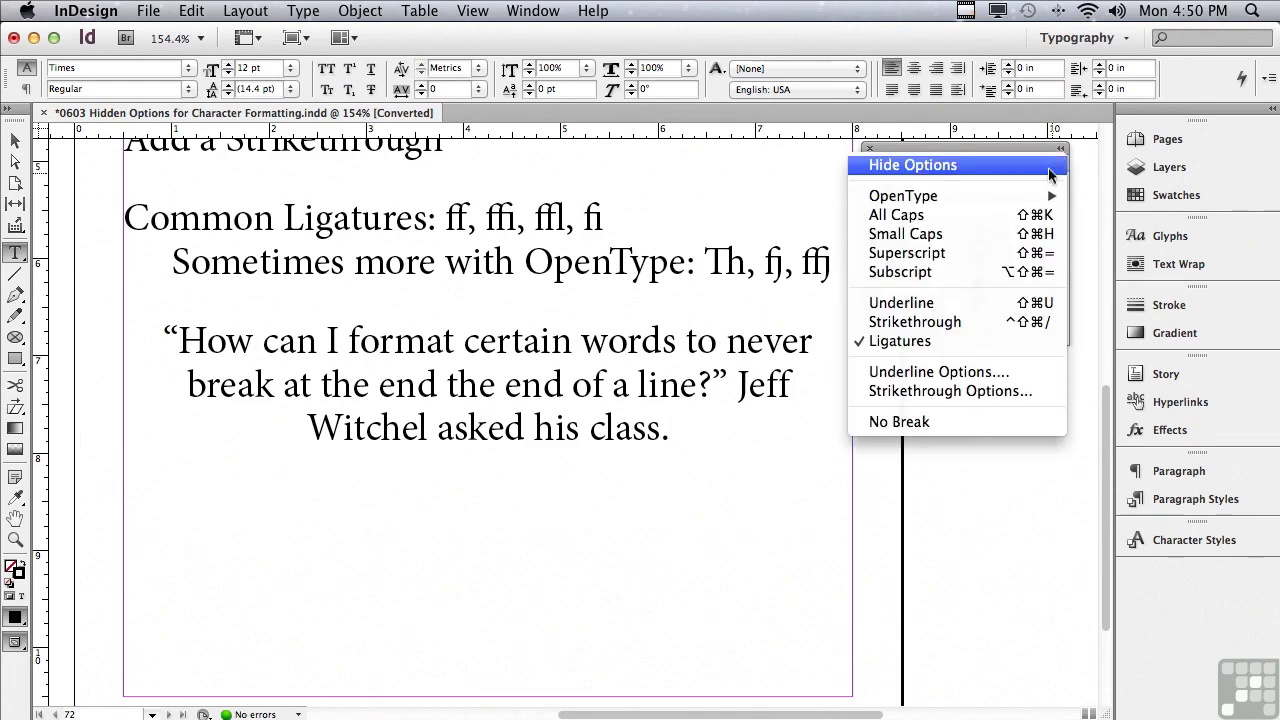
mouse_move(1040, 200)
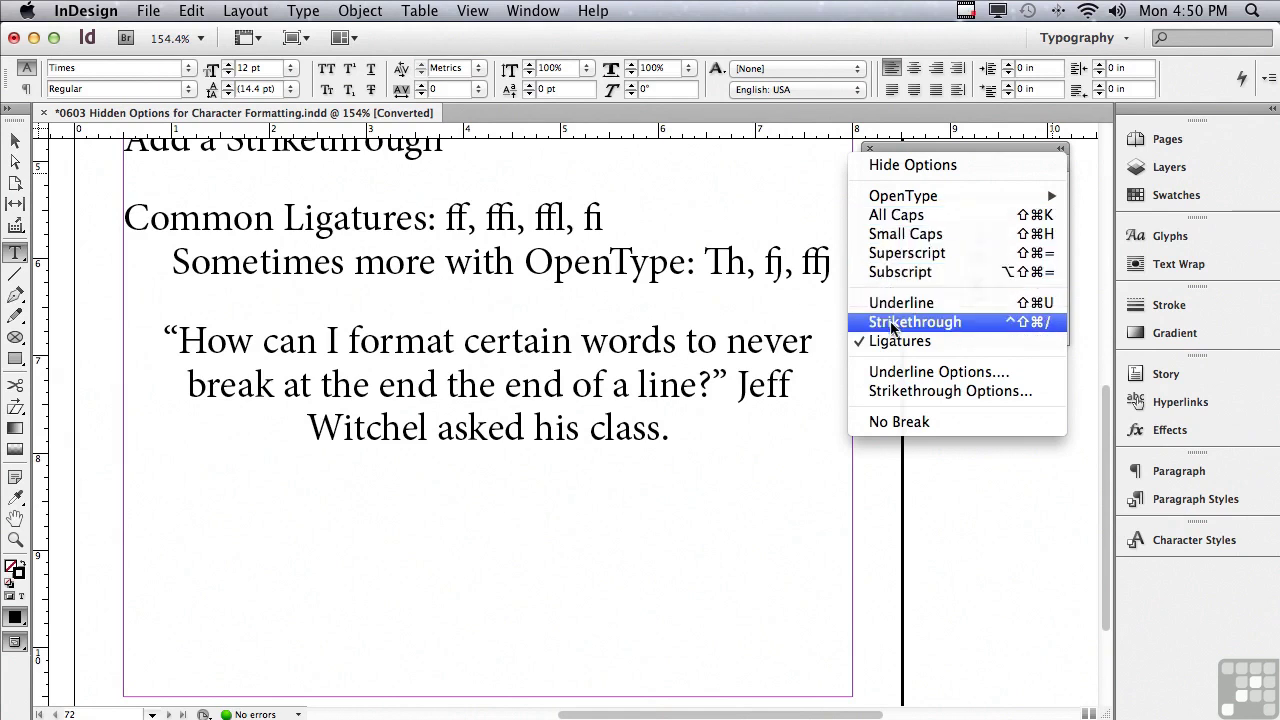
click(839, 310)
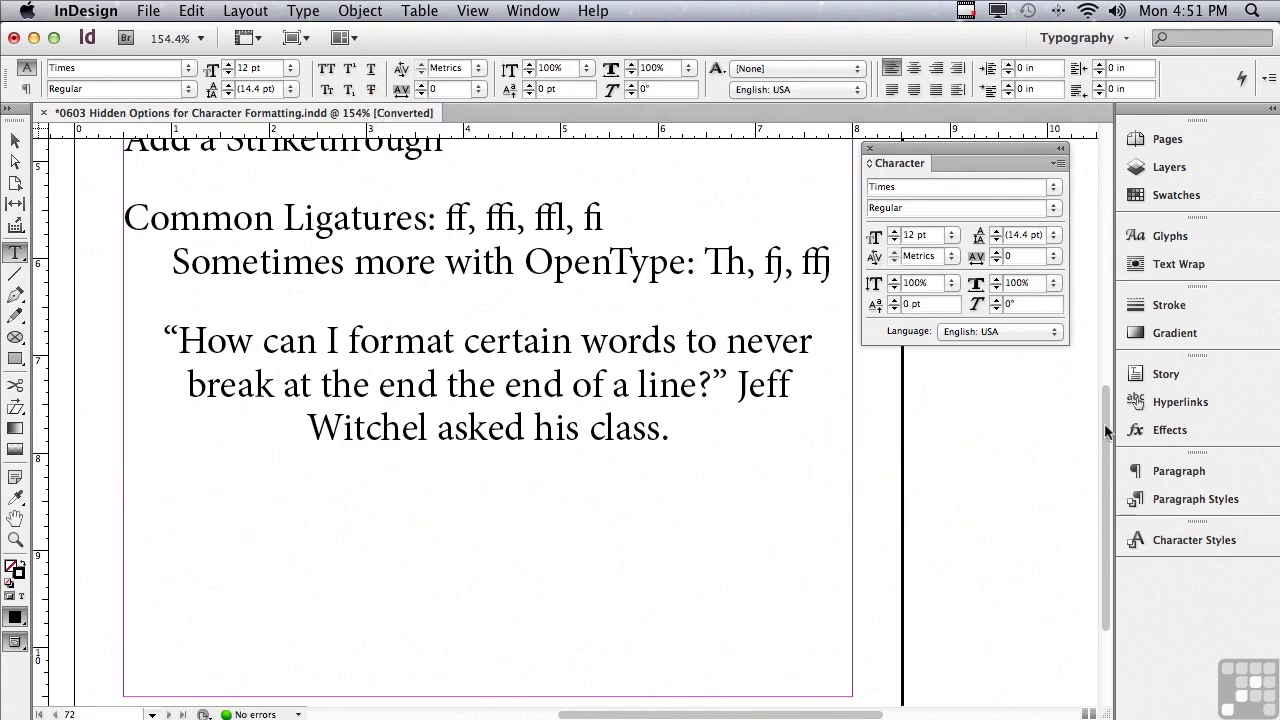
Apply All Caps to 'all caps' and Small Caps to the 'Make this Sentence Small Caps' line
scroll(1107, 430, up, 10)
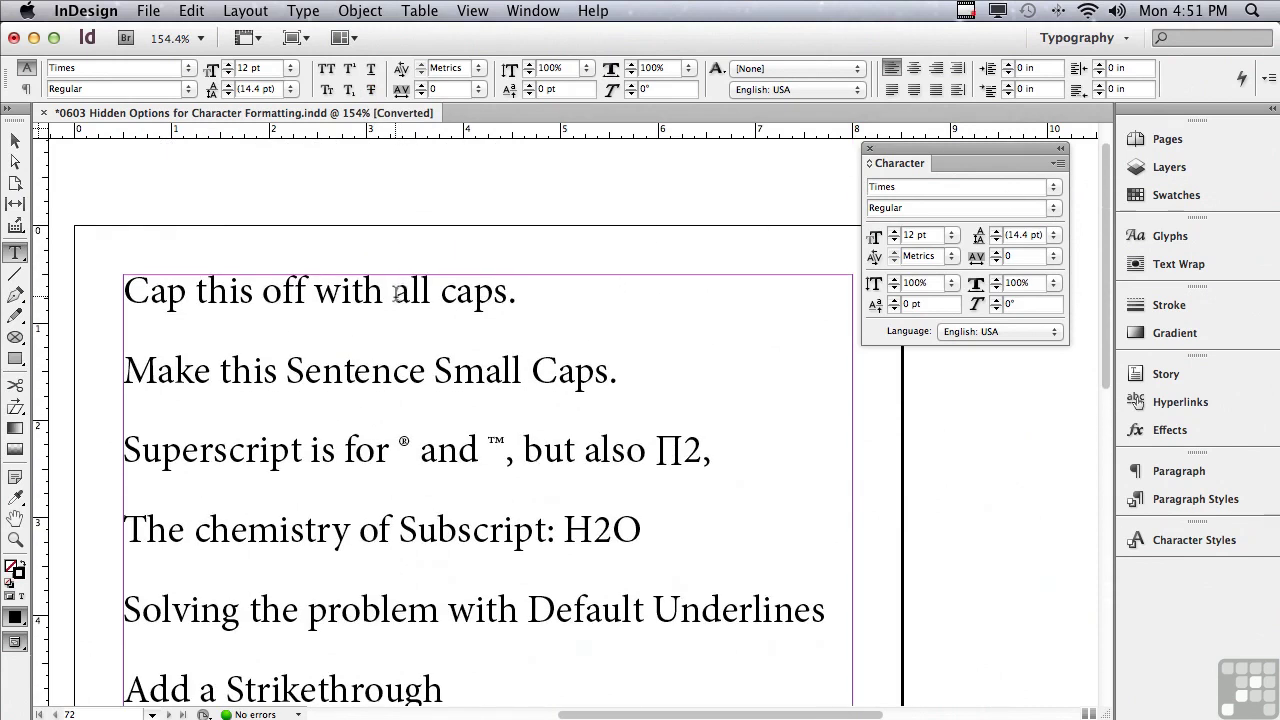
drag(394, 292, 506, 295)
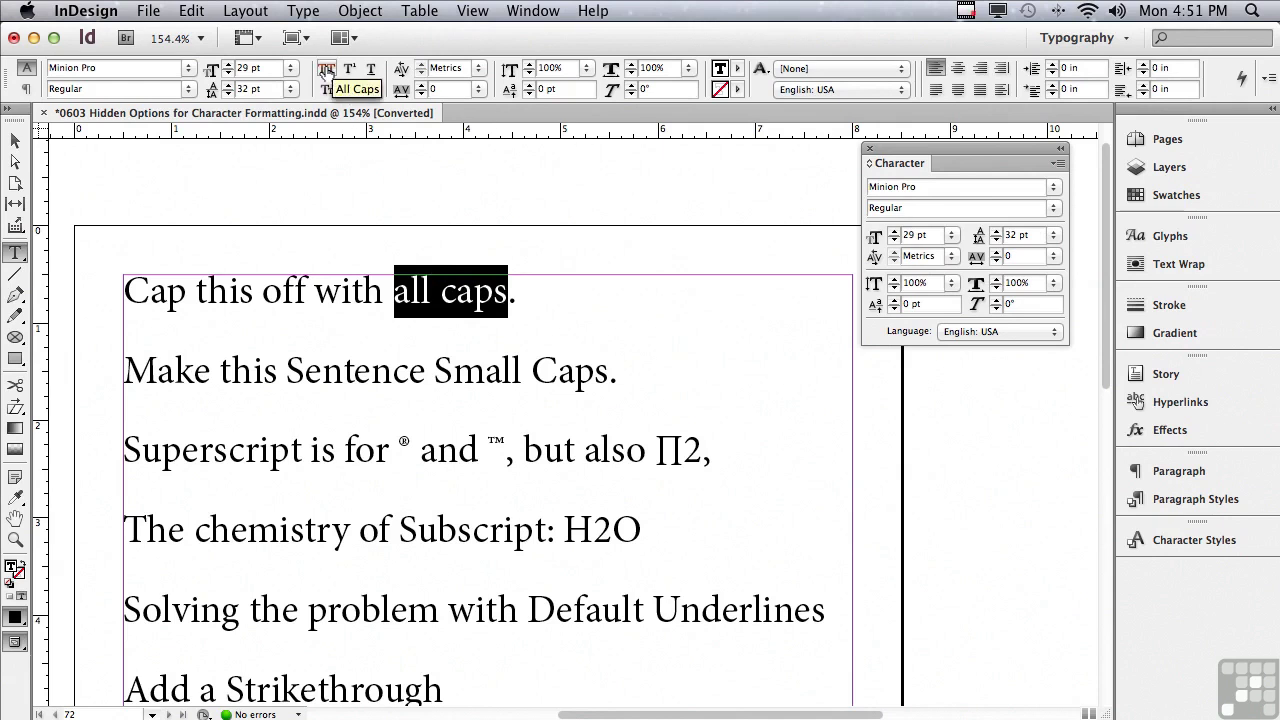
click(325, 70)
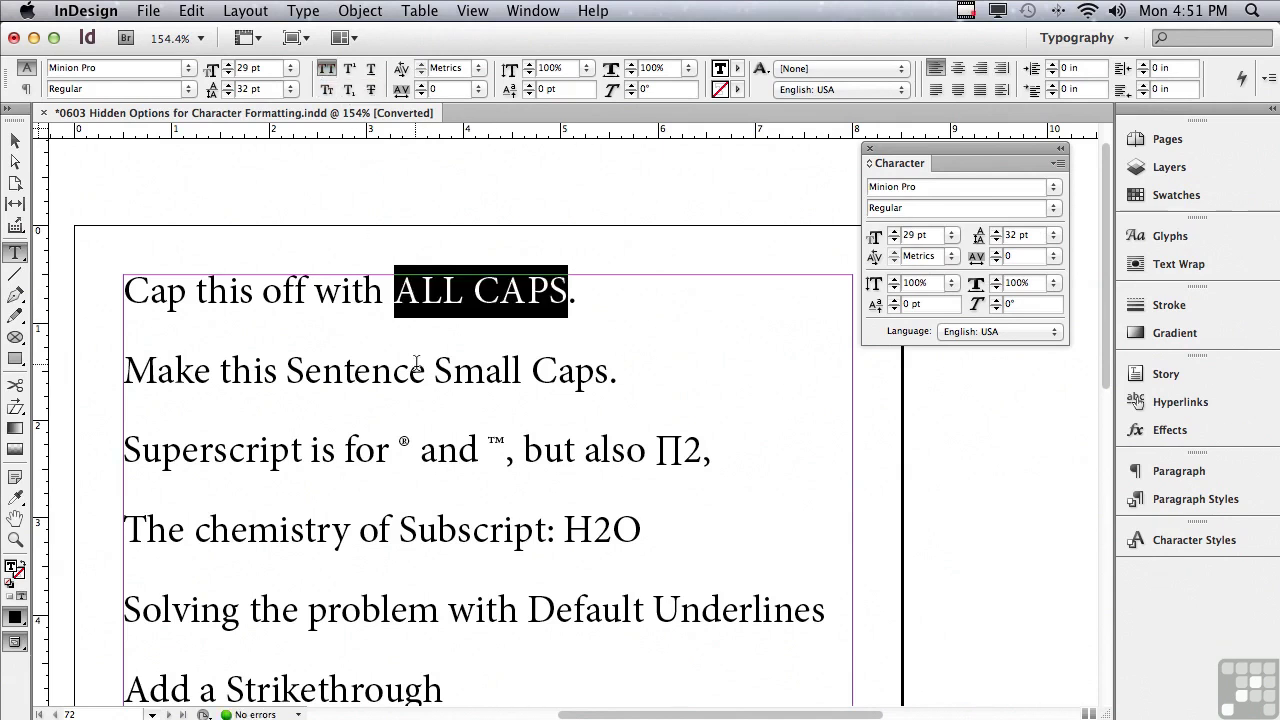
drag(125, 370, 624, 370)
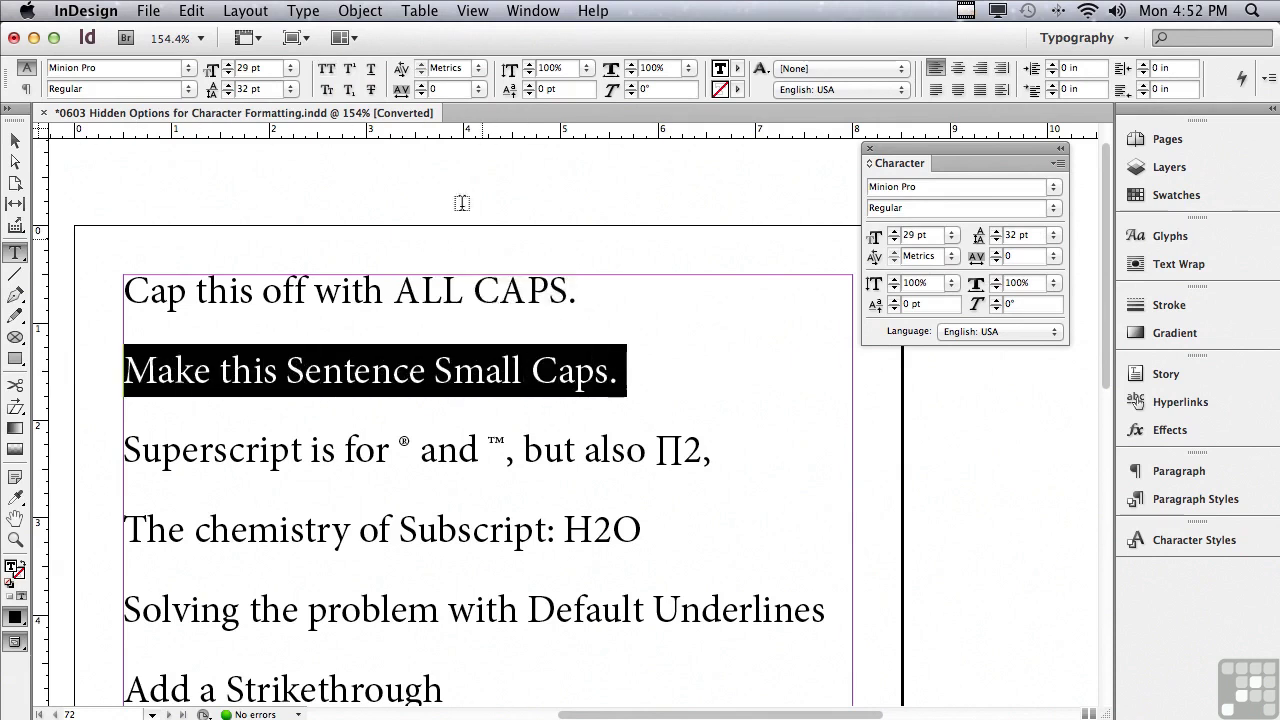
click(328, 92)
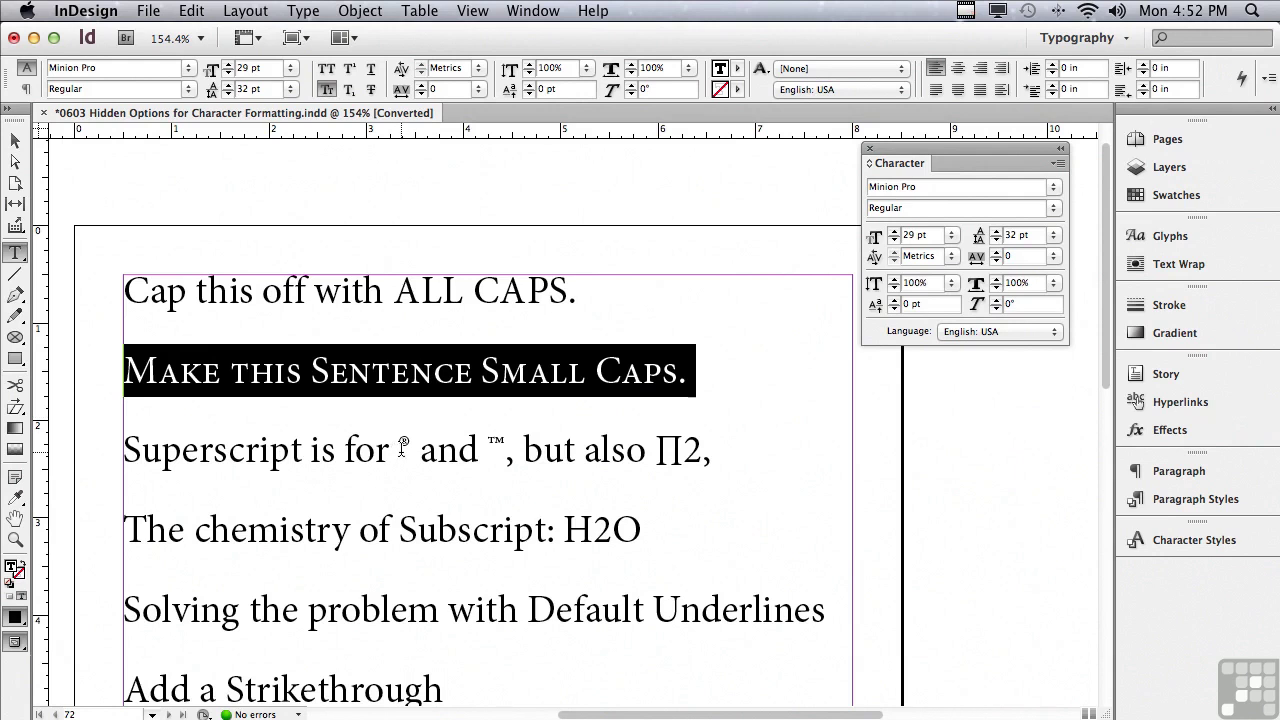
Superscript the 2 after ∏, after trying and removing superscript on the ® symbol
drag(400, 450, 412, 450)
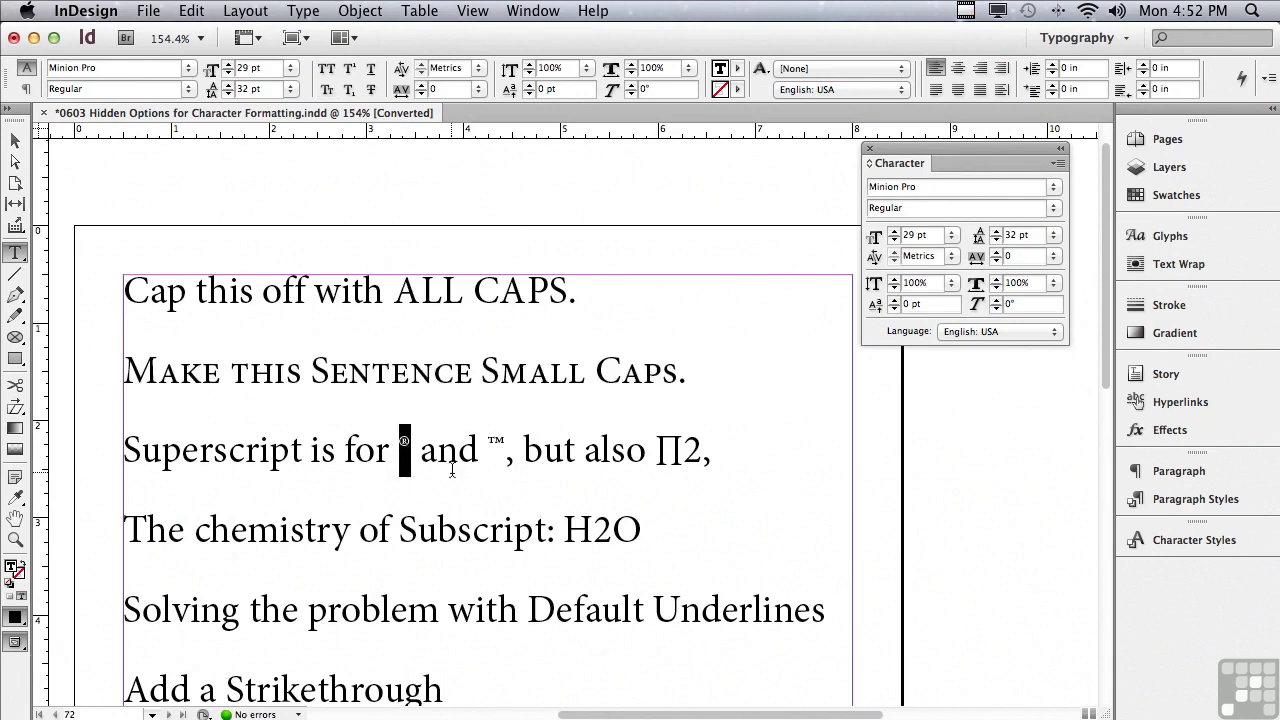
click(348, 70)
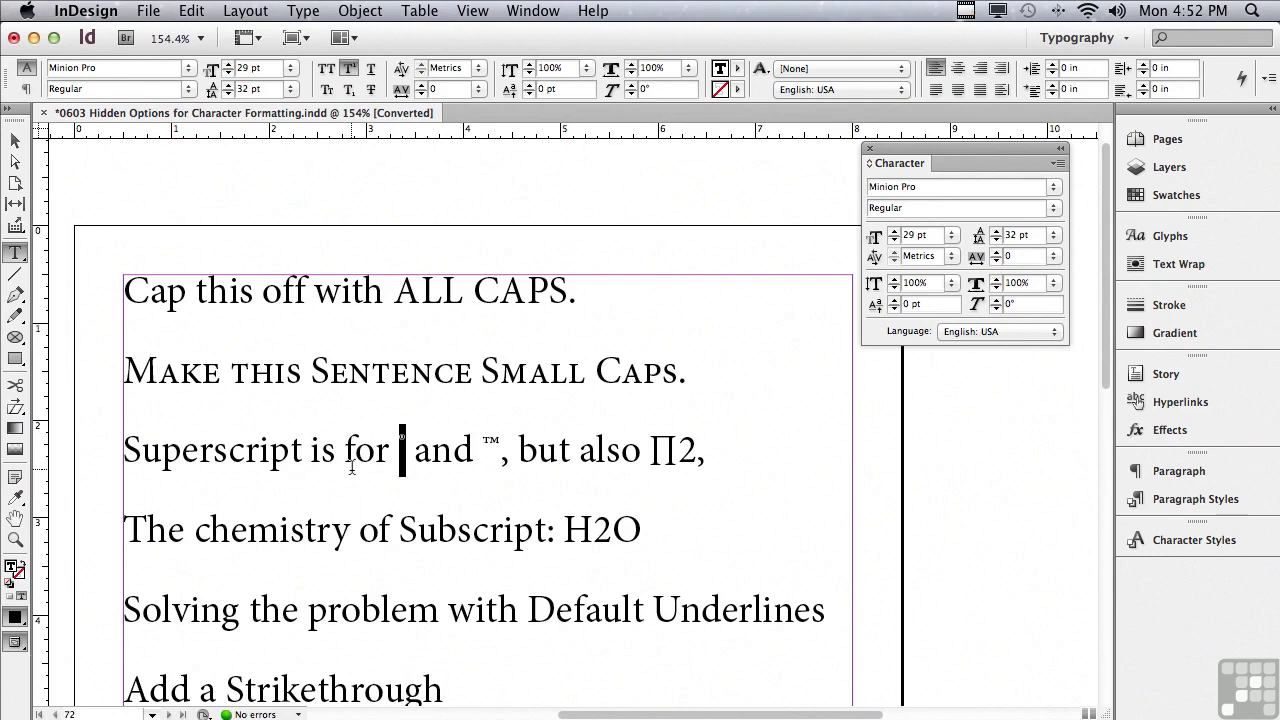
click(347, 70)
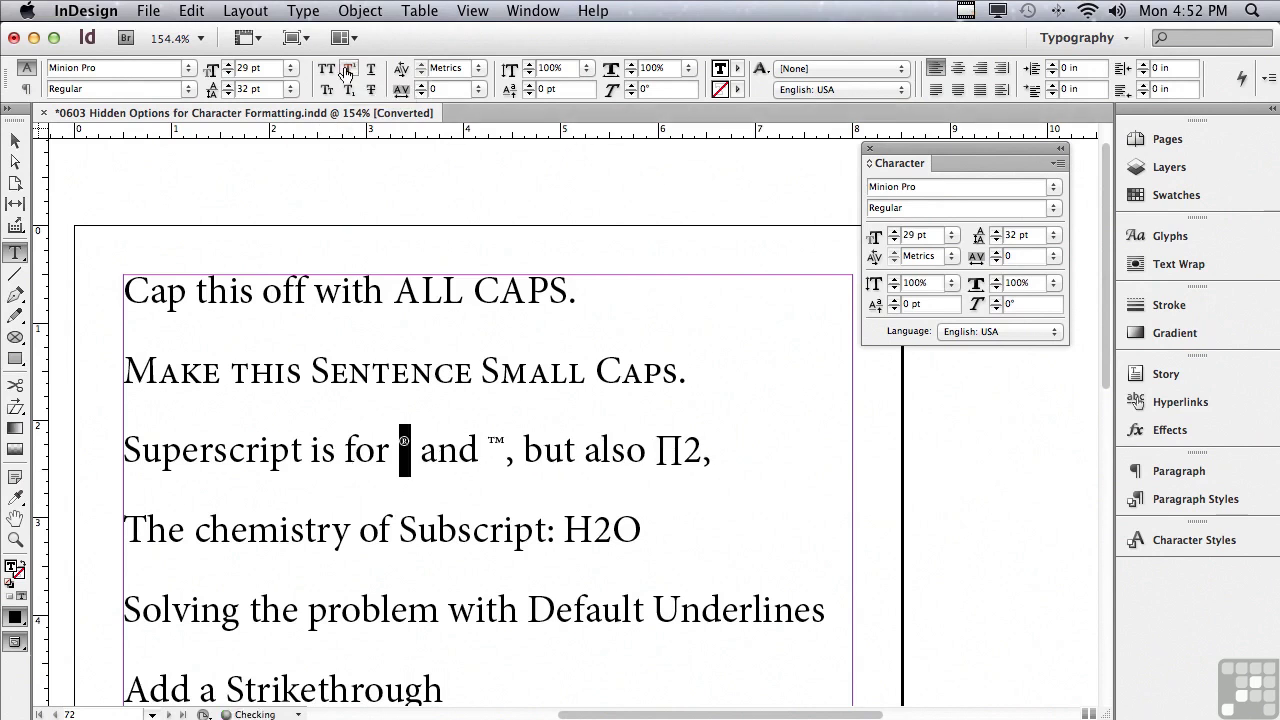
double_click(690, 452)
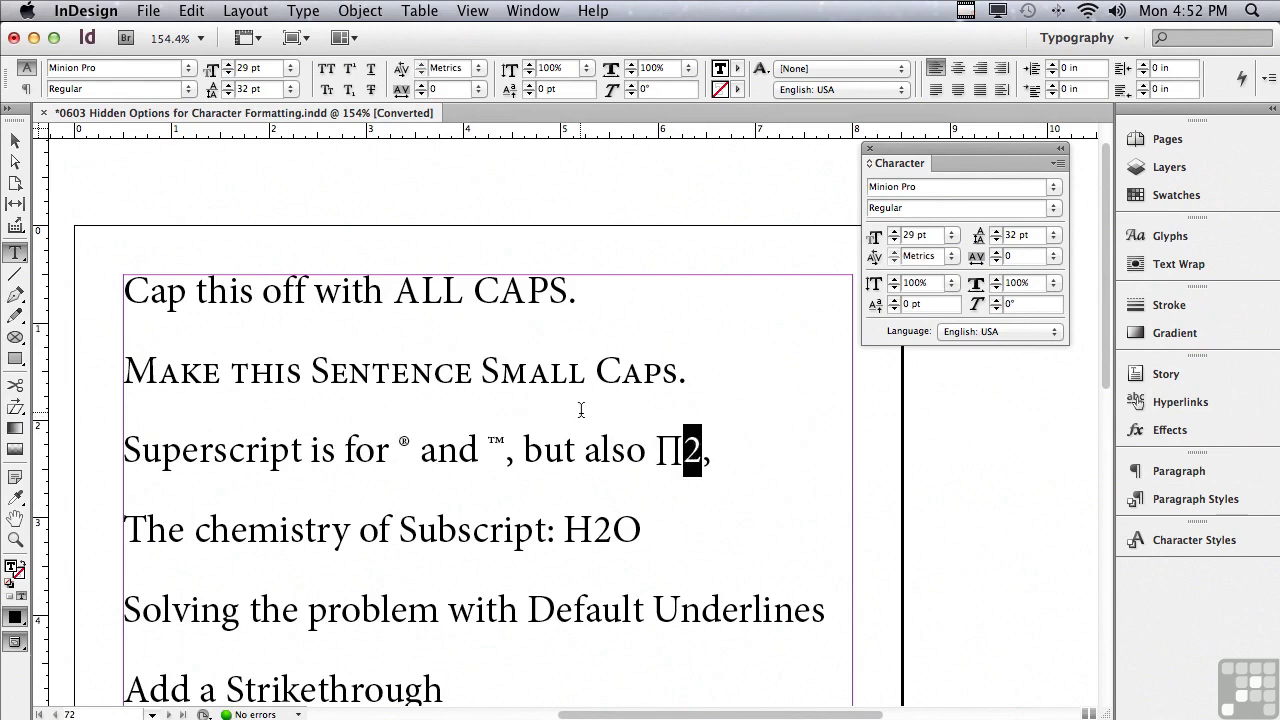
click(349, 70)
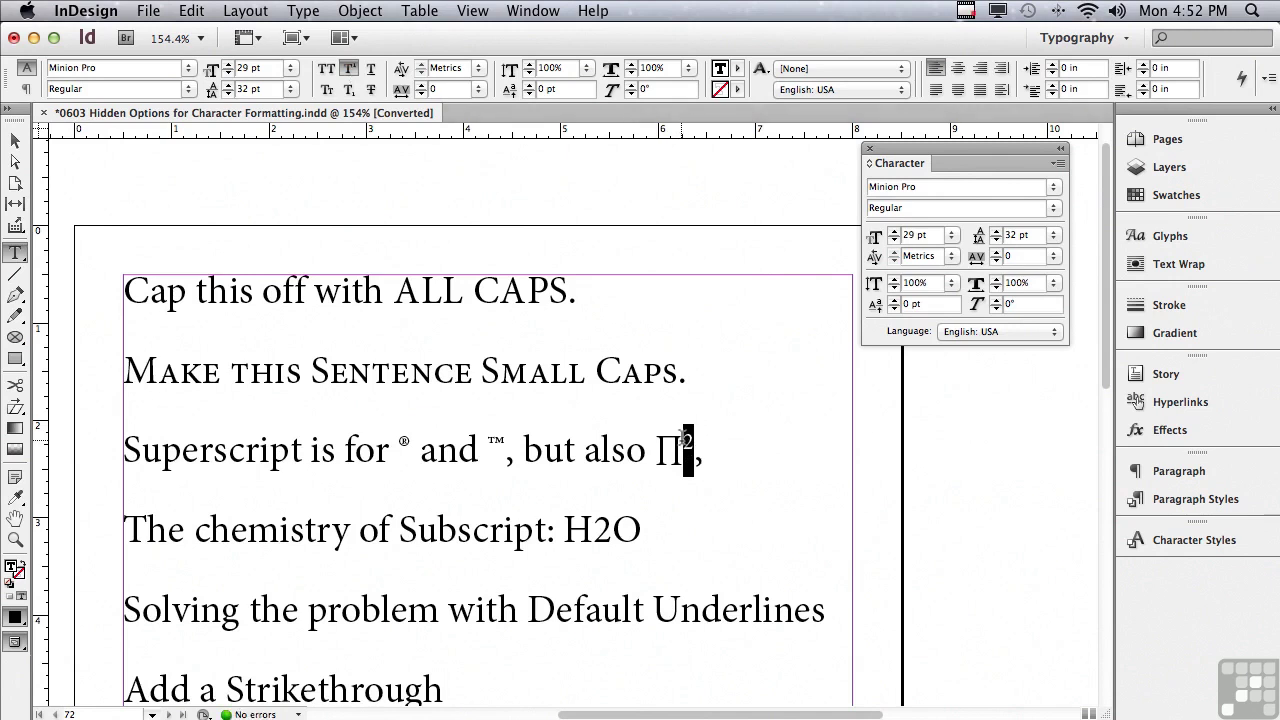
Apply Subscript to the 2 in H2O and Underline to 'Default Underlines'
double_click(603, 530)
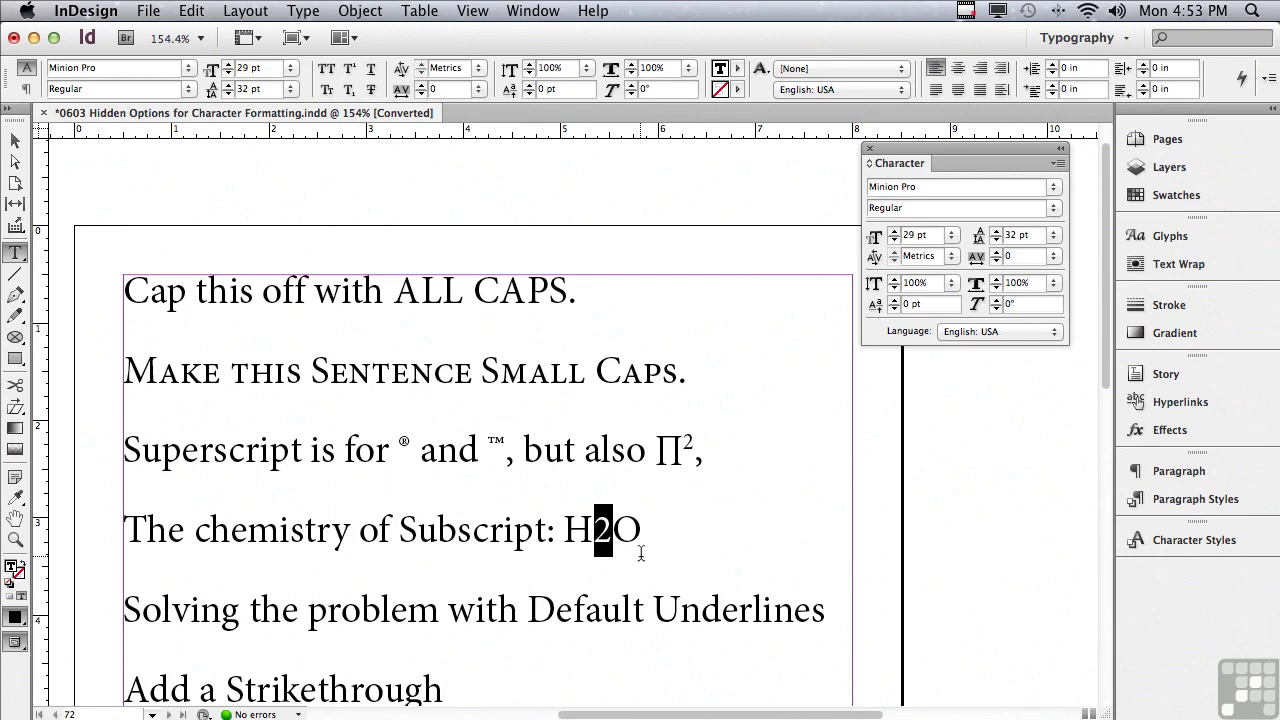
click(350, 90)
drag(527, 610, 831, 611)
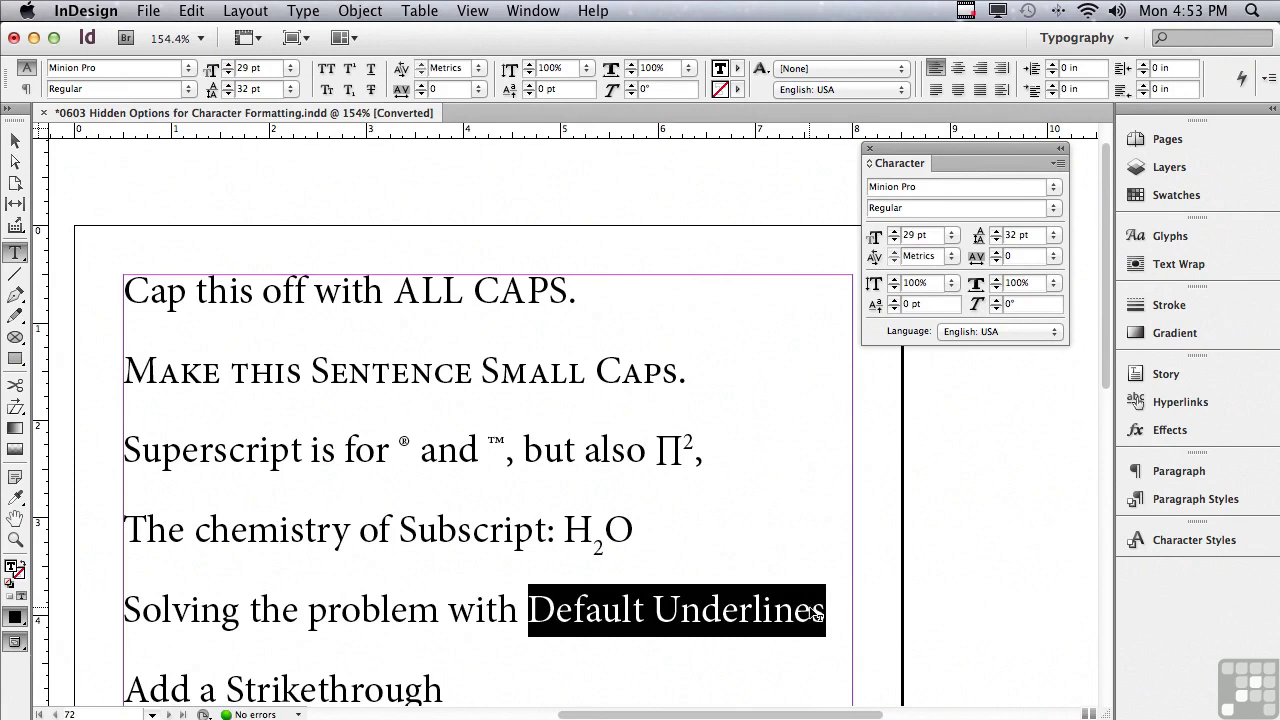
click(370, 70)
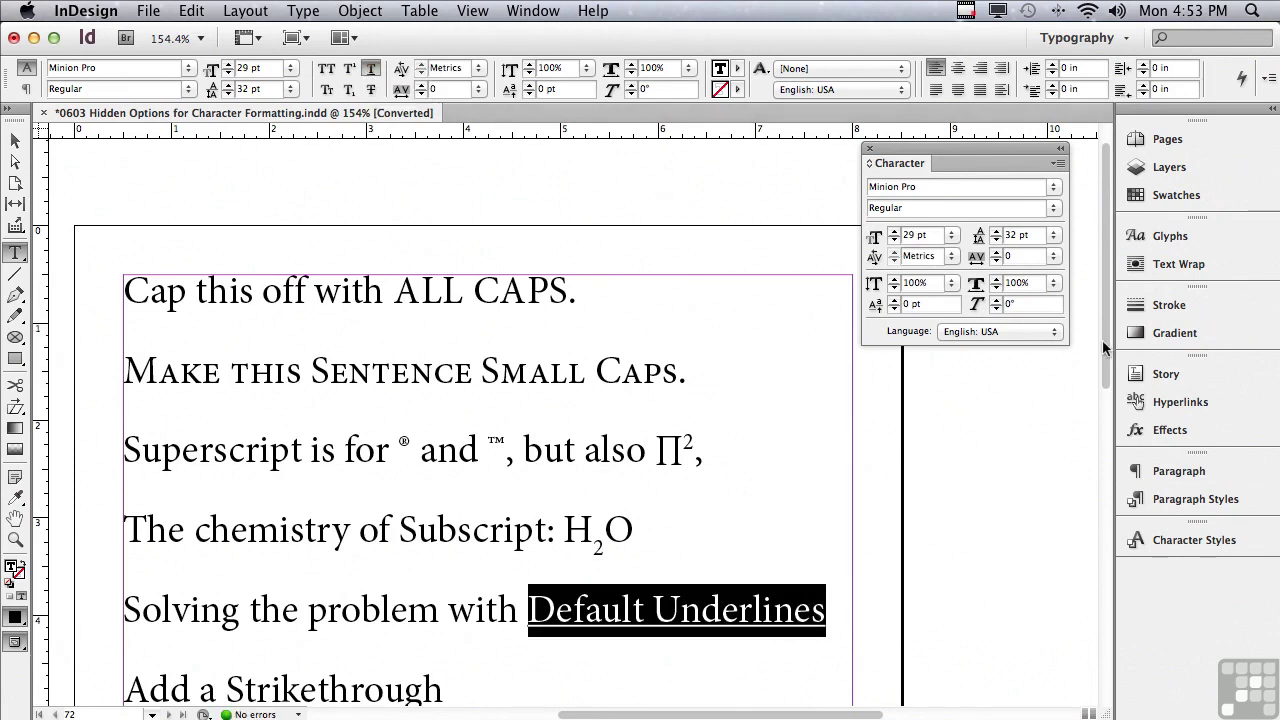
drag(1105, 347, 1078, 435)
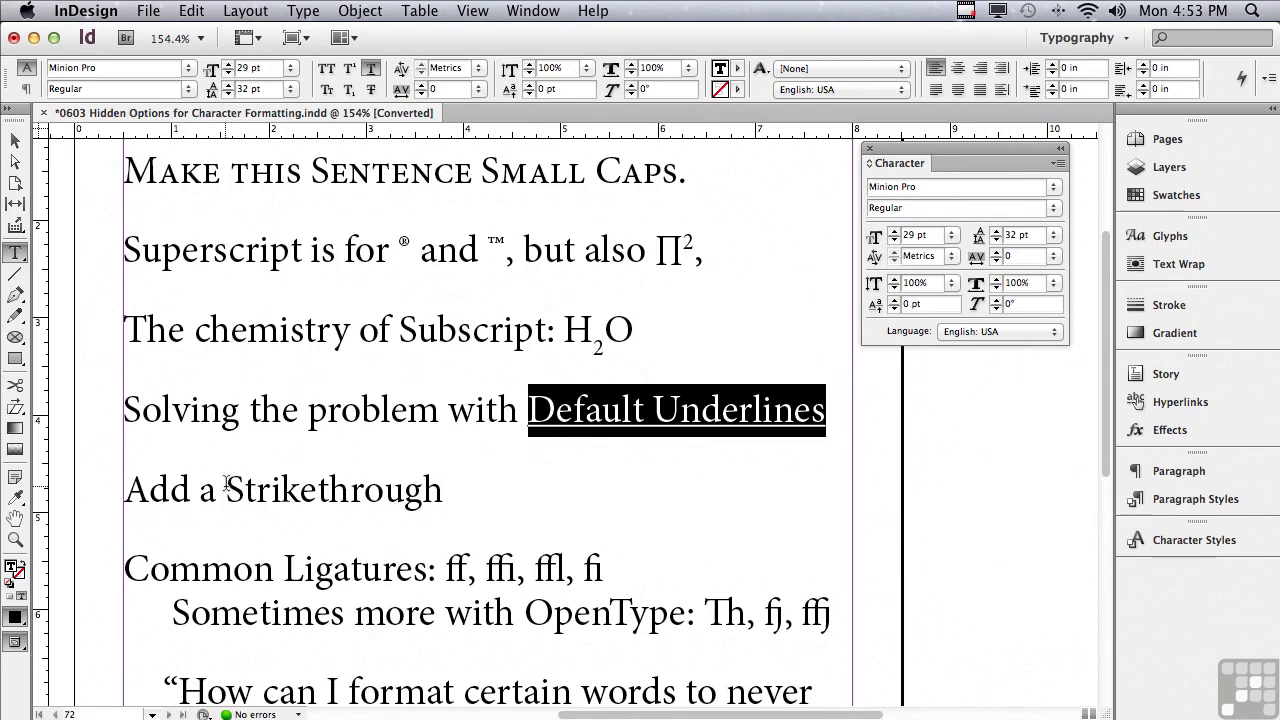
Apply Strikethrough to the word 'Strikethrough' in the 'Add a Strikethrough' line
drag(226, 489, 469, 503)
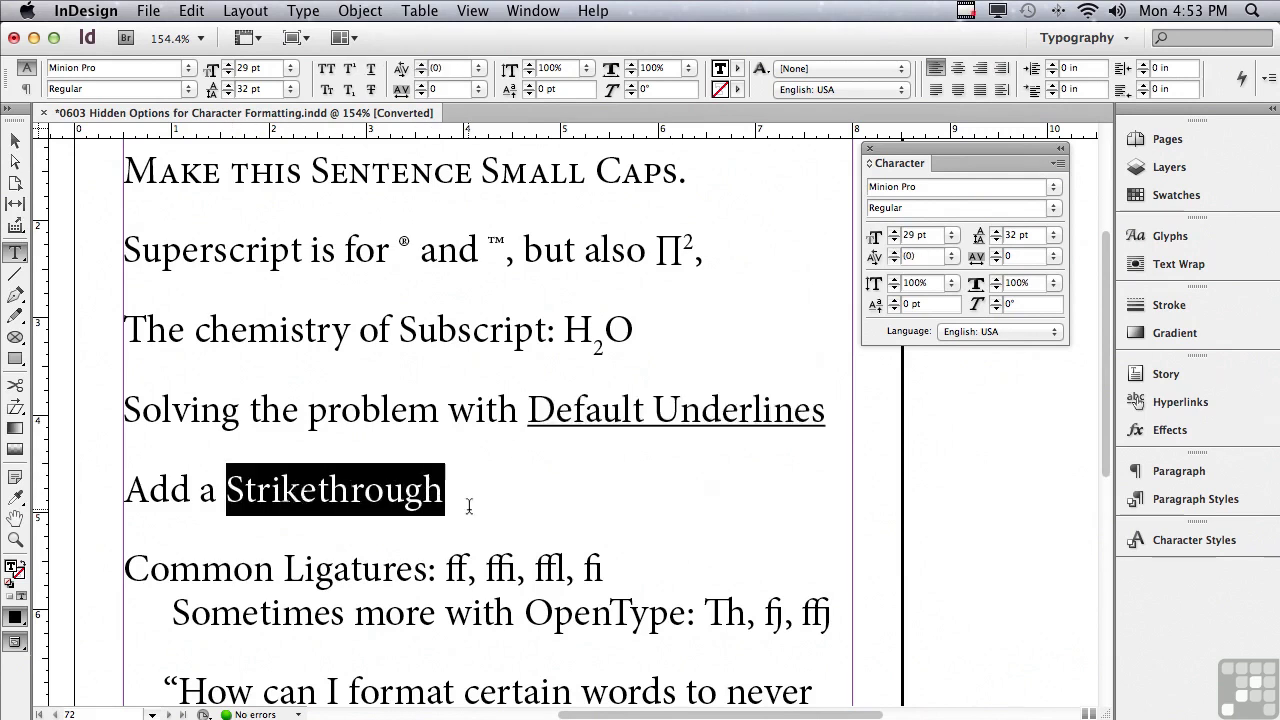
click(371, 90)
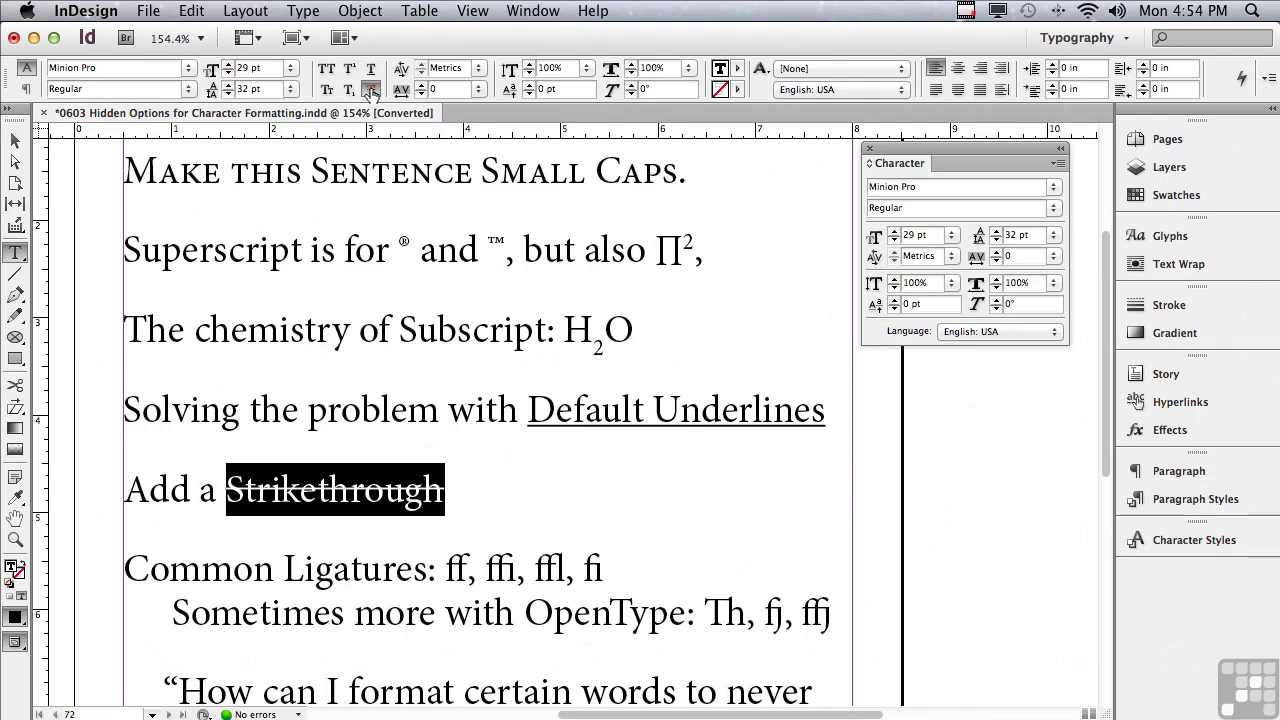
drag(1105, 338, 1105, 387)
Select the ff, ffi, ffl, fi sample, toggle Ligatures, and zoom in closely on it
click(1055, 165)
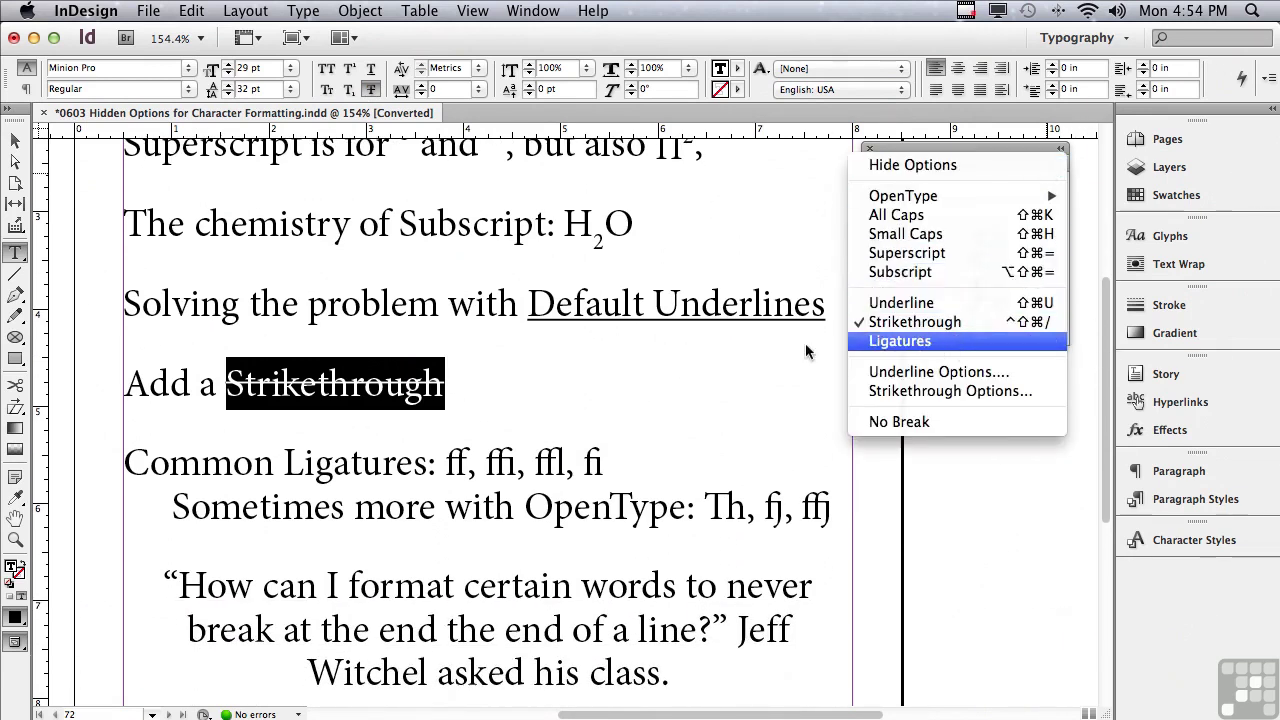
click(438, 455)
drag(445, 462, 601, 466)
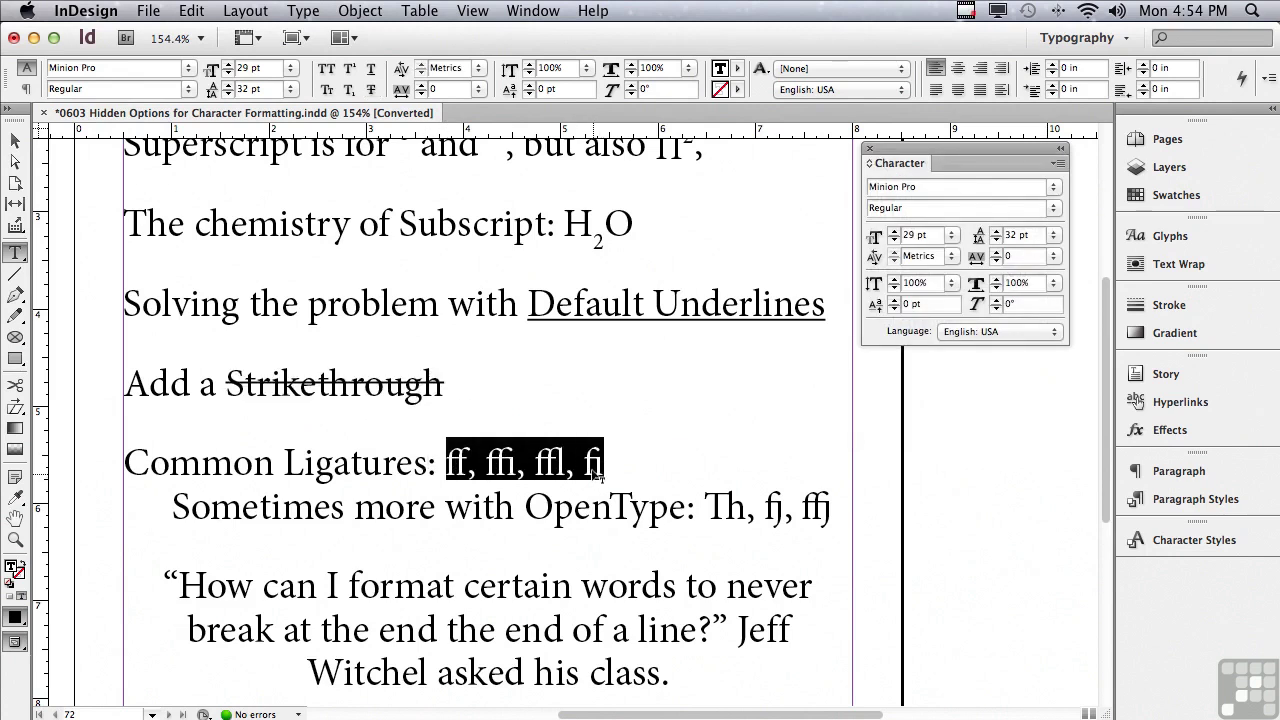
click(1055, 164)
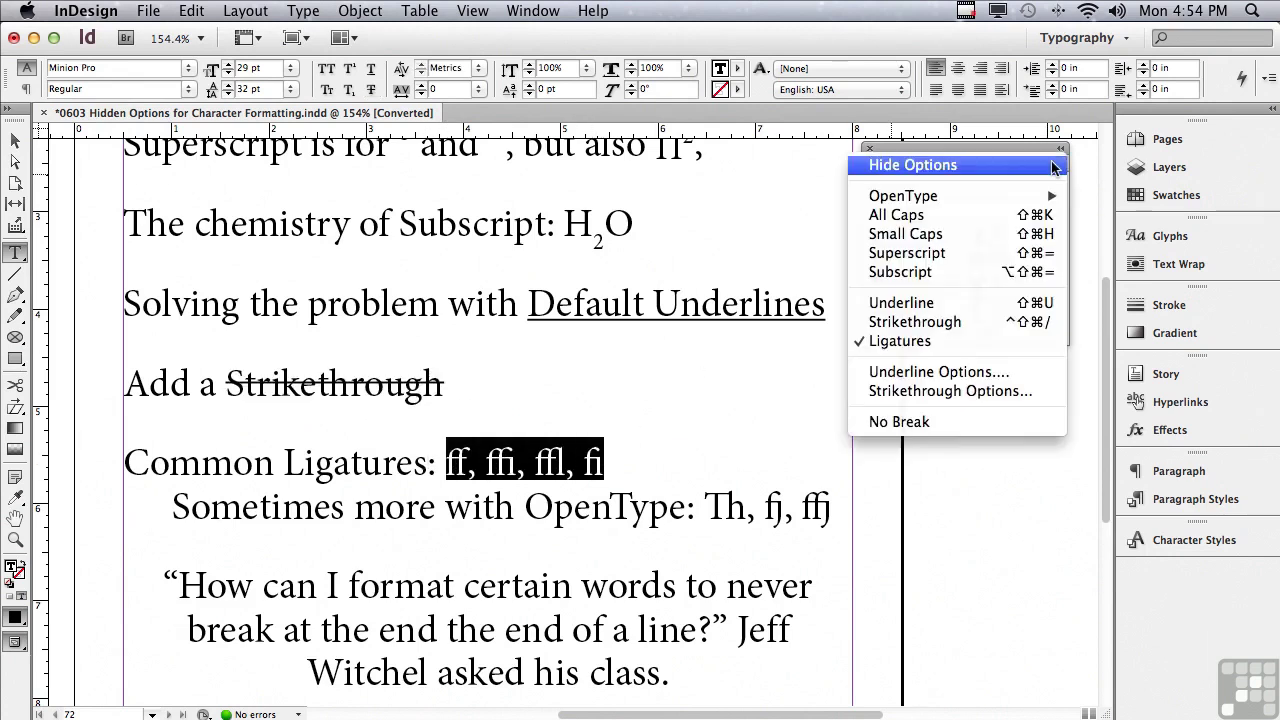
click(953, 345)
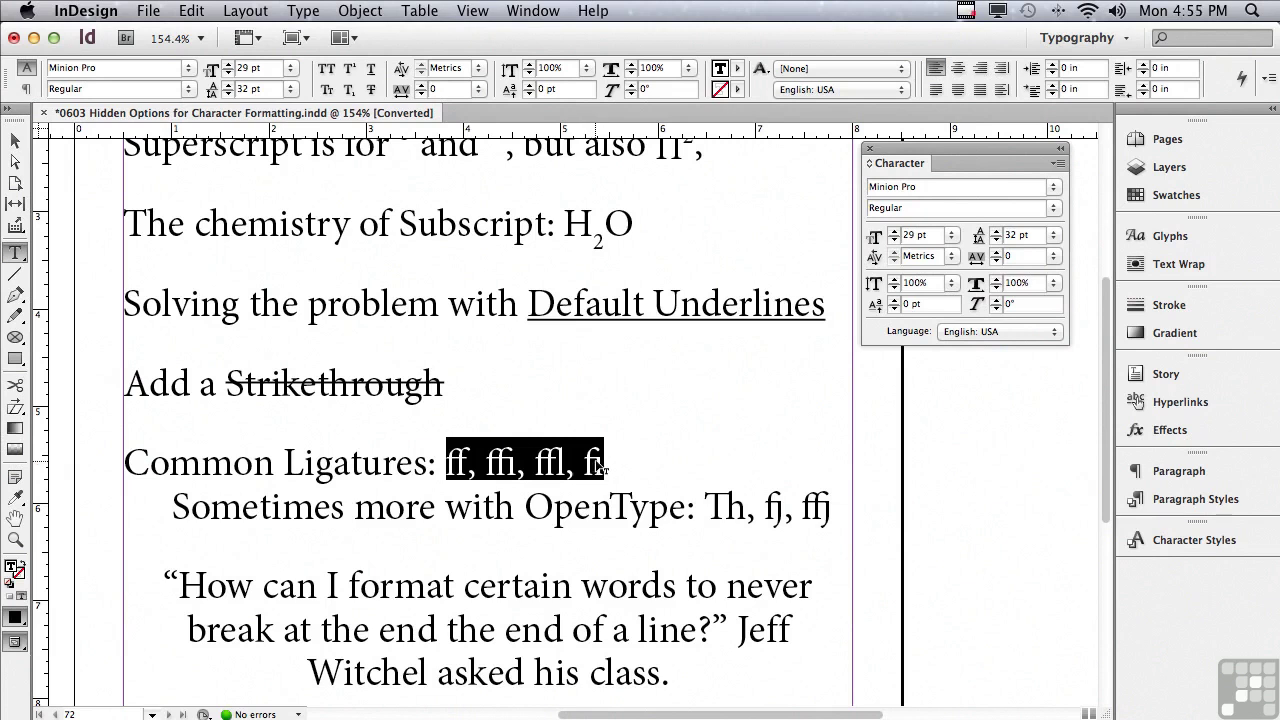
click(15, 540)
drag(420, 386, 628, 533)
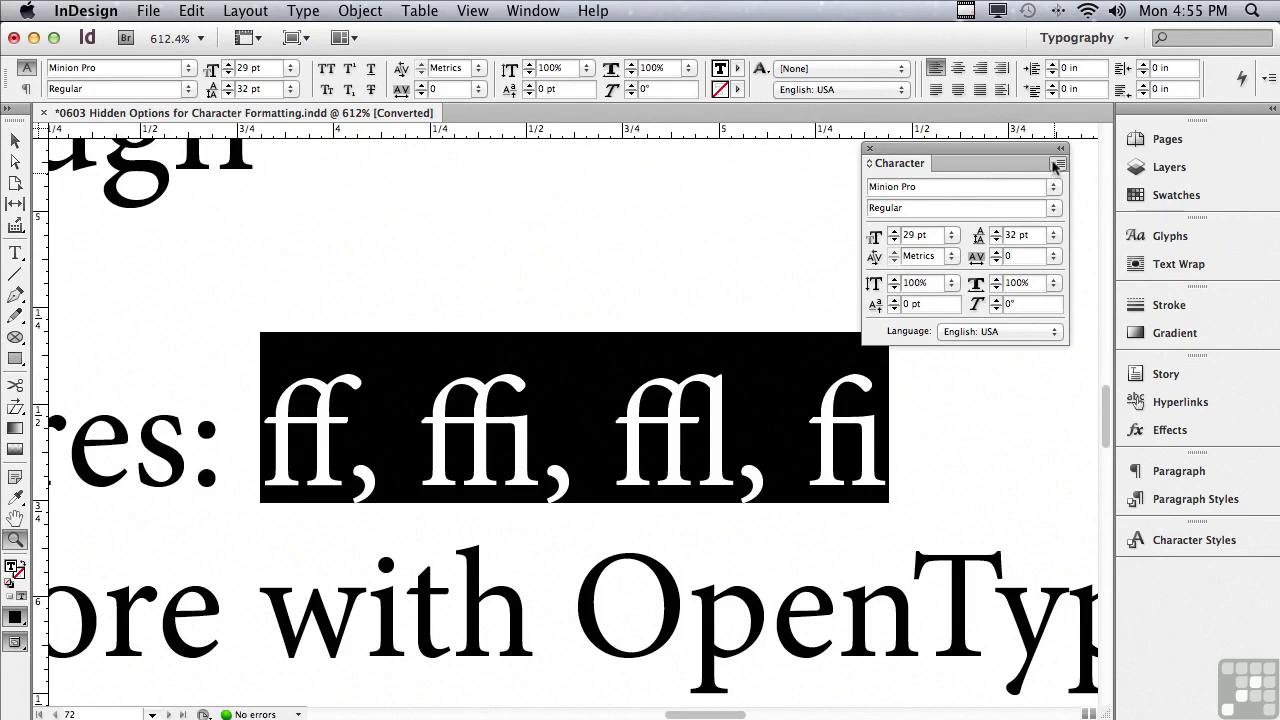
Toggle Ligatures off, on, then off again on the ff, ffi, ffl, fi sample
click(1057, 164)
click(920, 338)
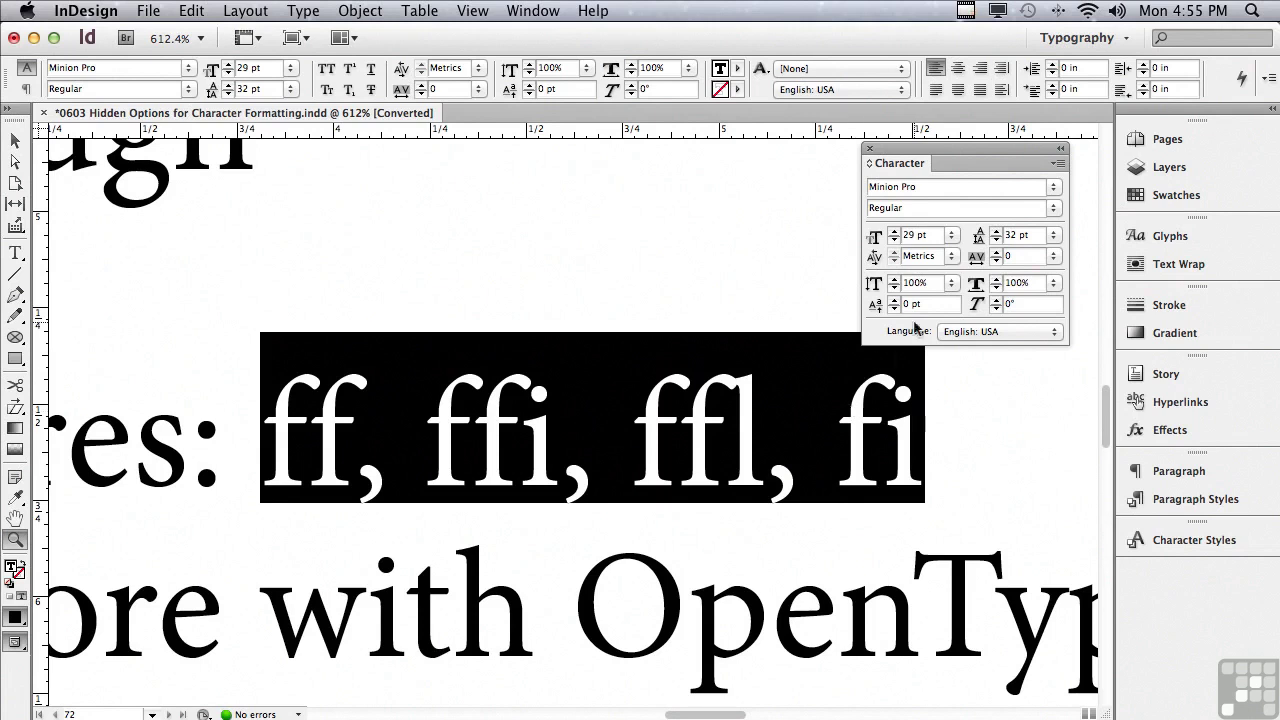
click(1055, 163)
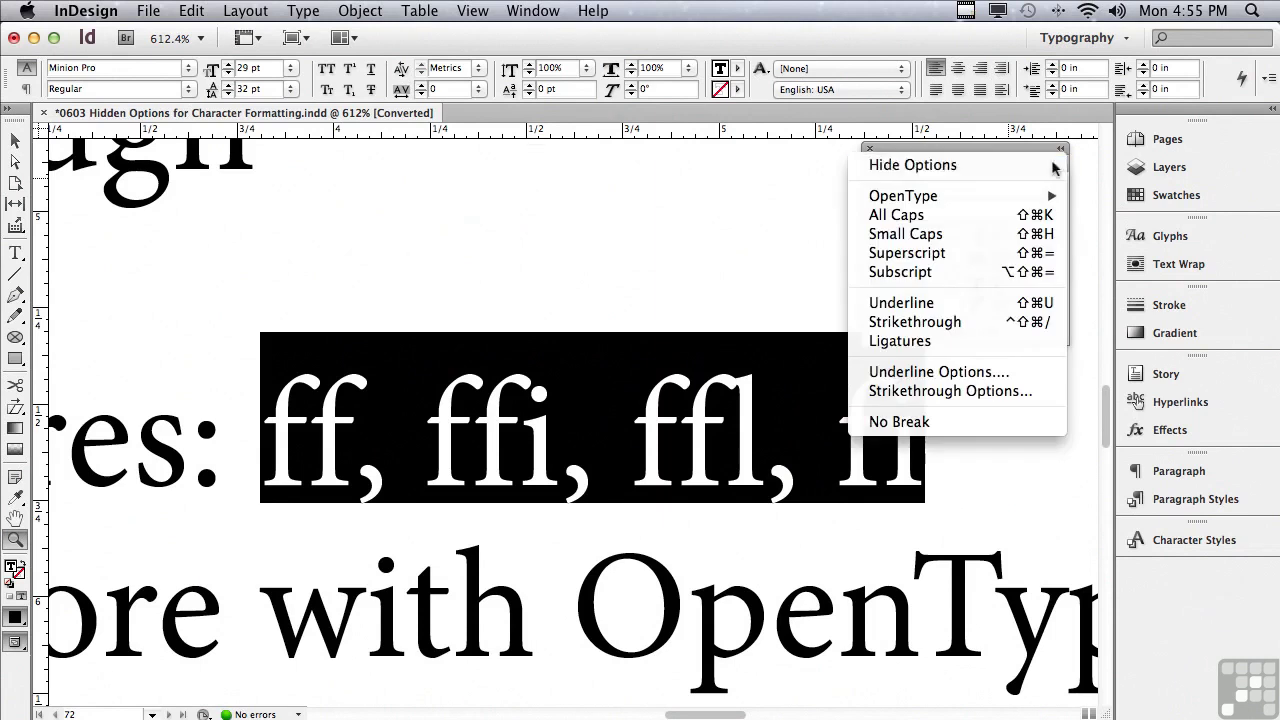
click(975, 343)
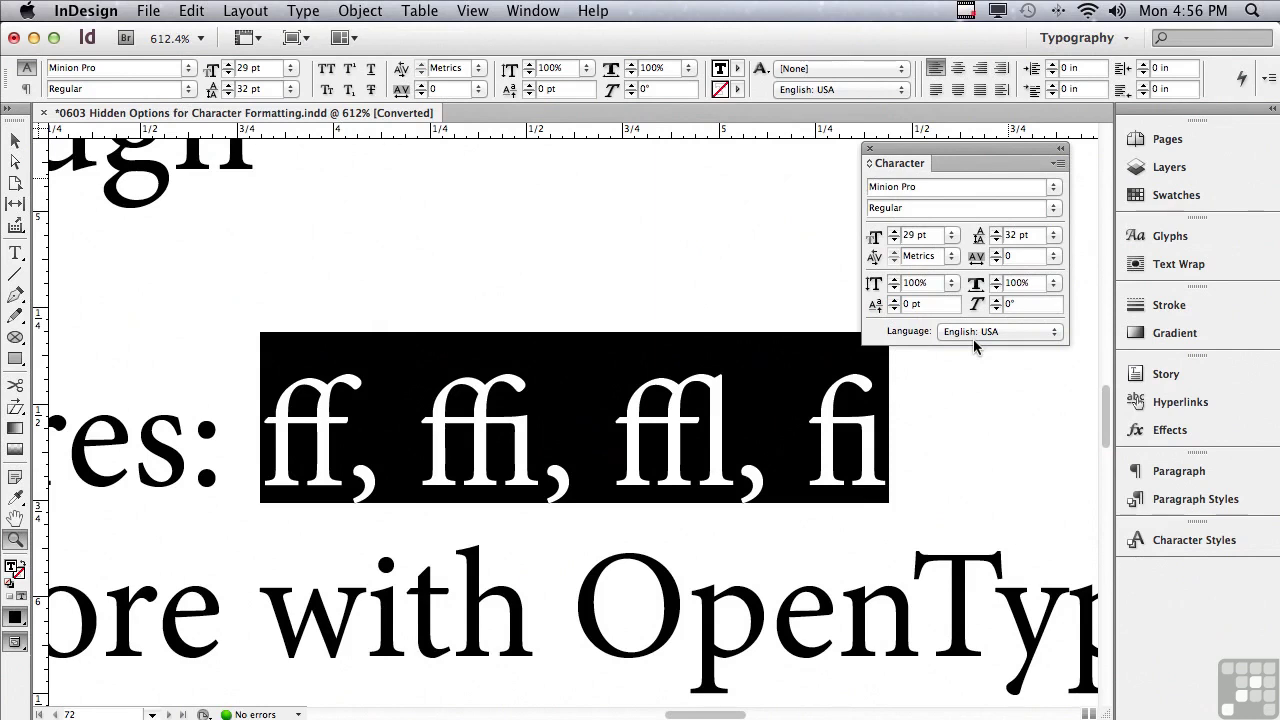
click(1057, 168)
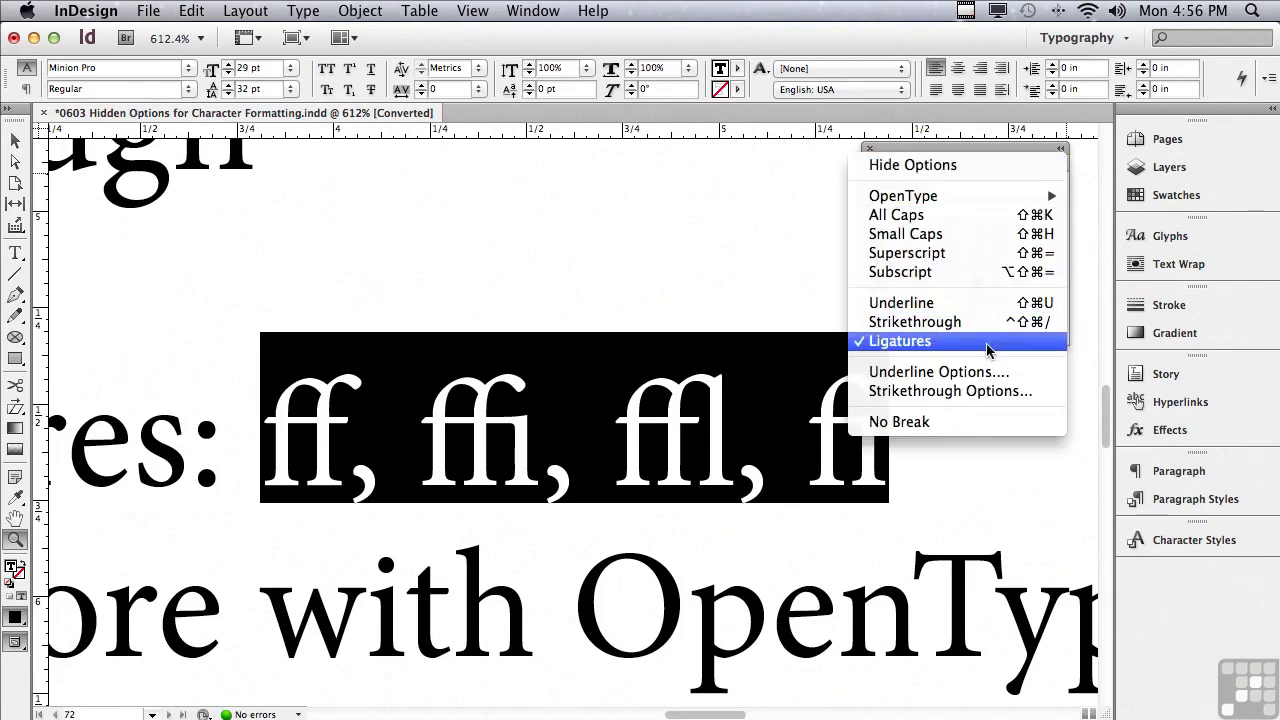
click(917, 345)
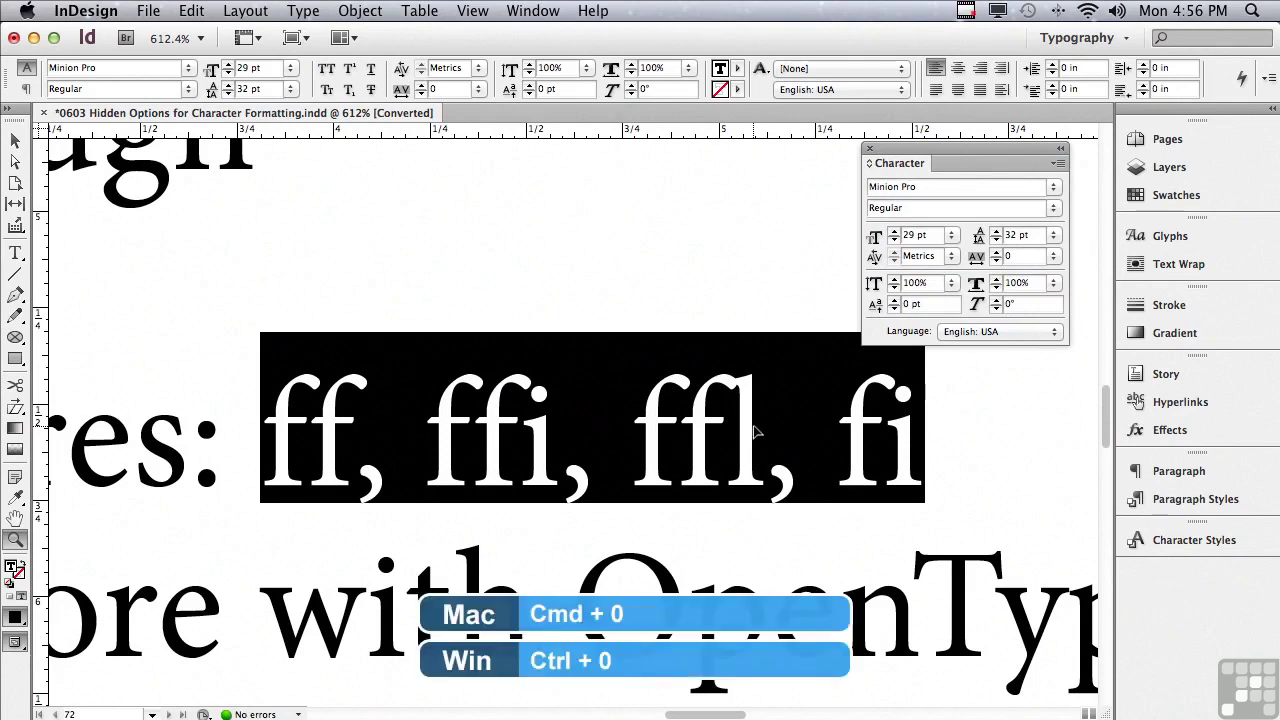
Fit the page in the window, then zoom onto the ligature and quotation paragraphs
key(super+0)
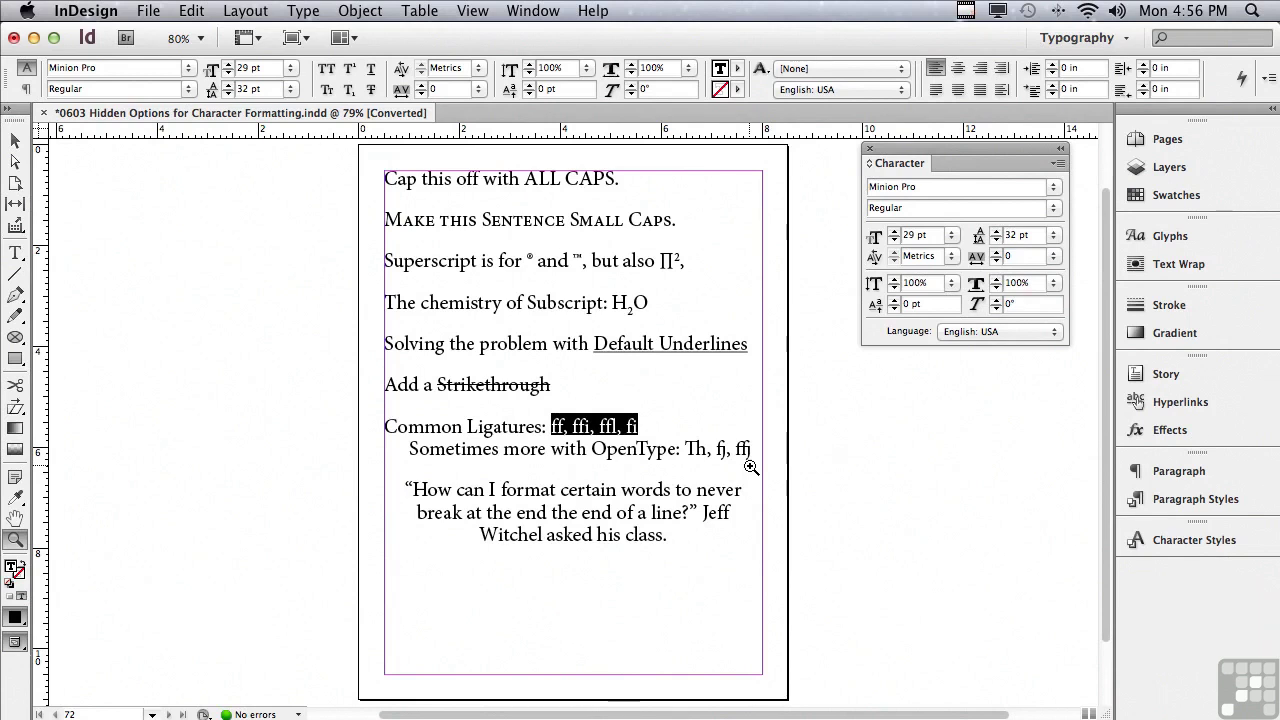
drag(340, 452, 838, 579)
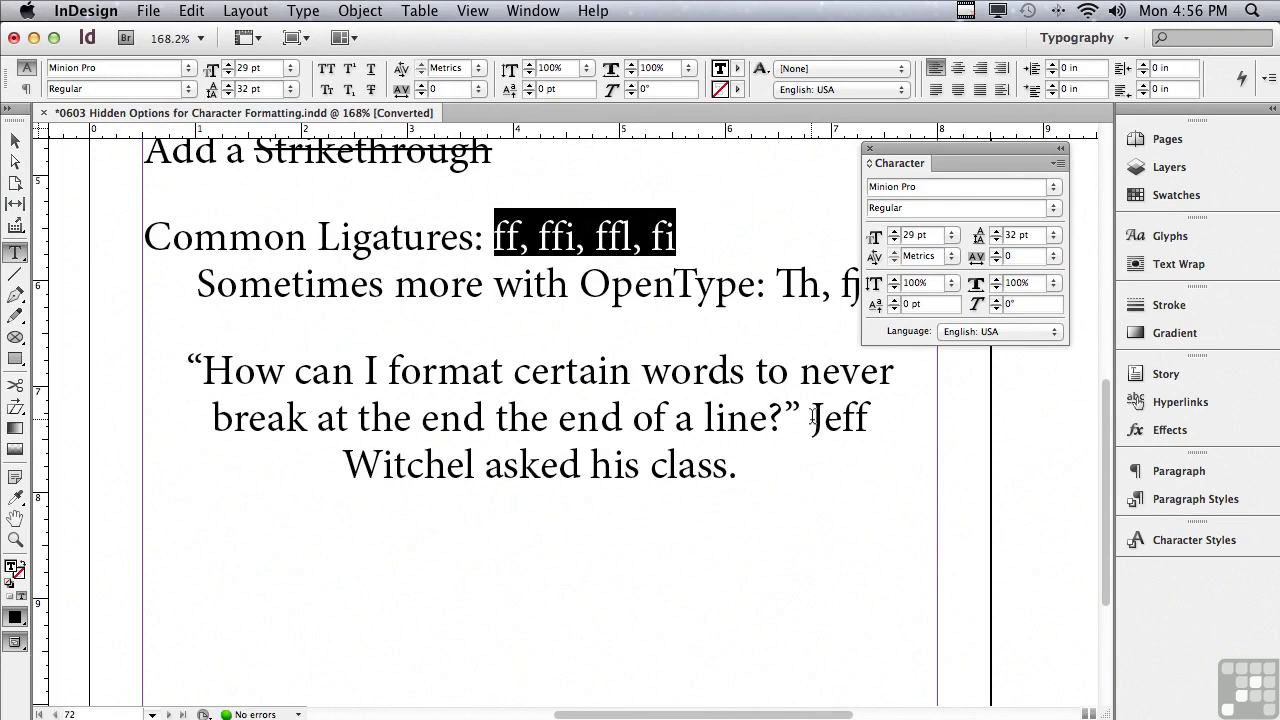
Apply No Break to the full name in the quotation's attribution line and confirm it is enabled
drag(811, 416, 476, 465)
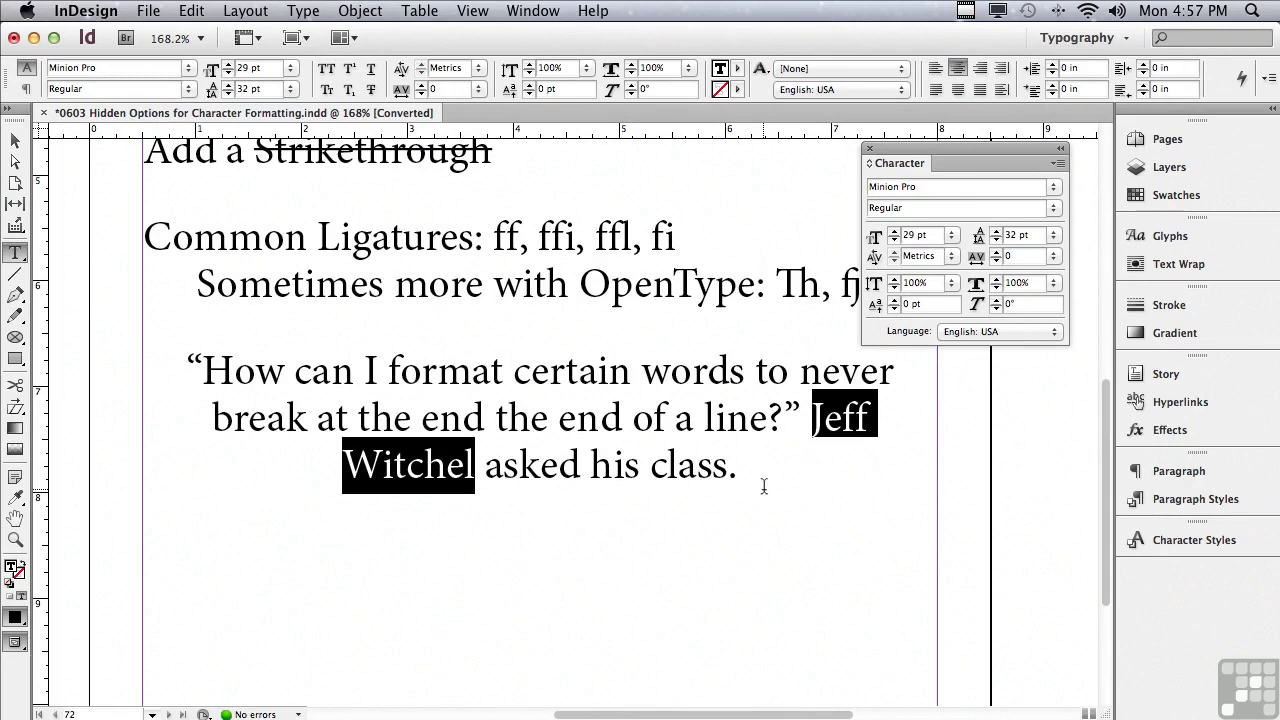
click(1056, 165)
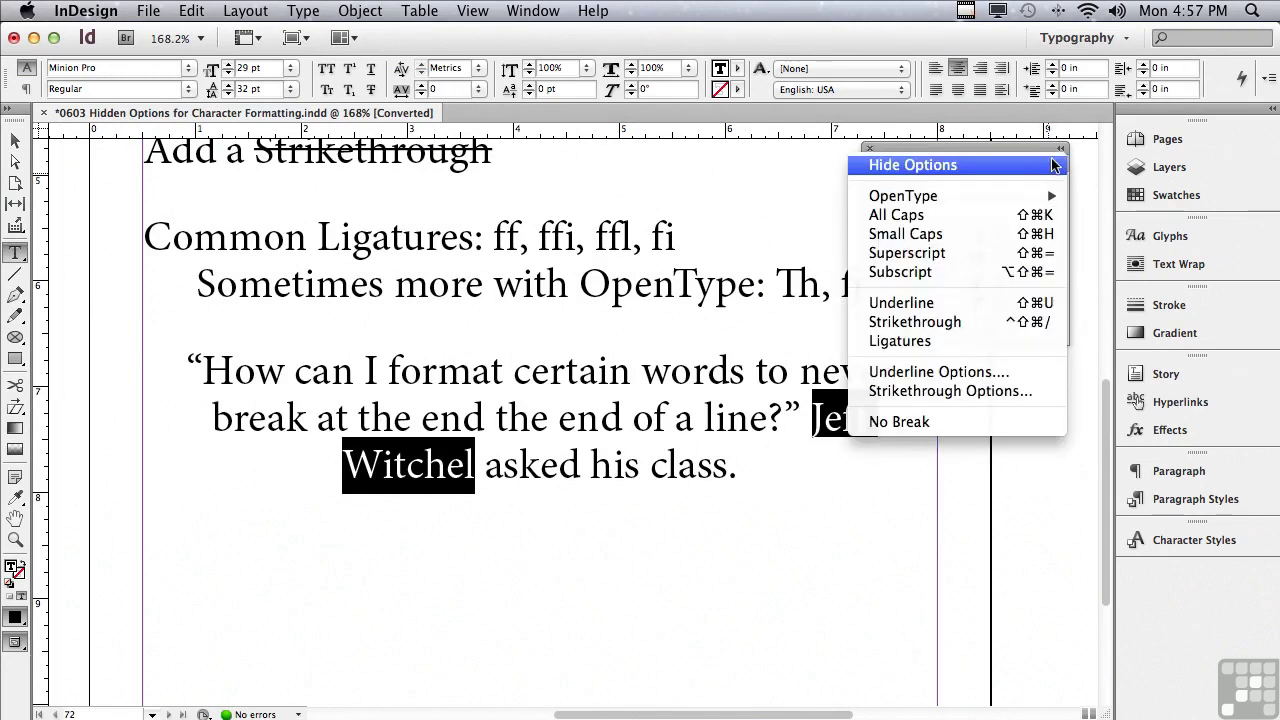
click(978, 422)
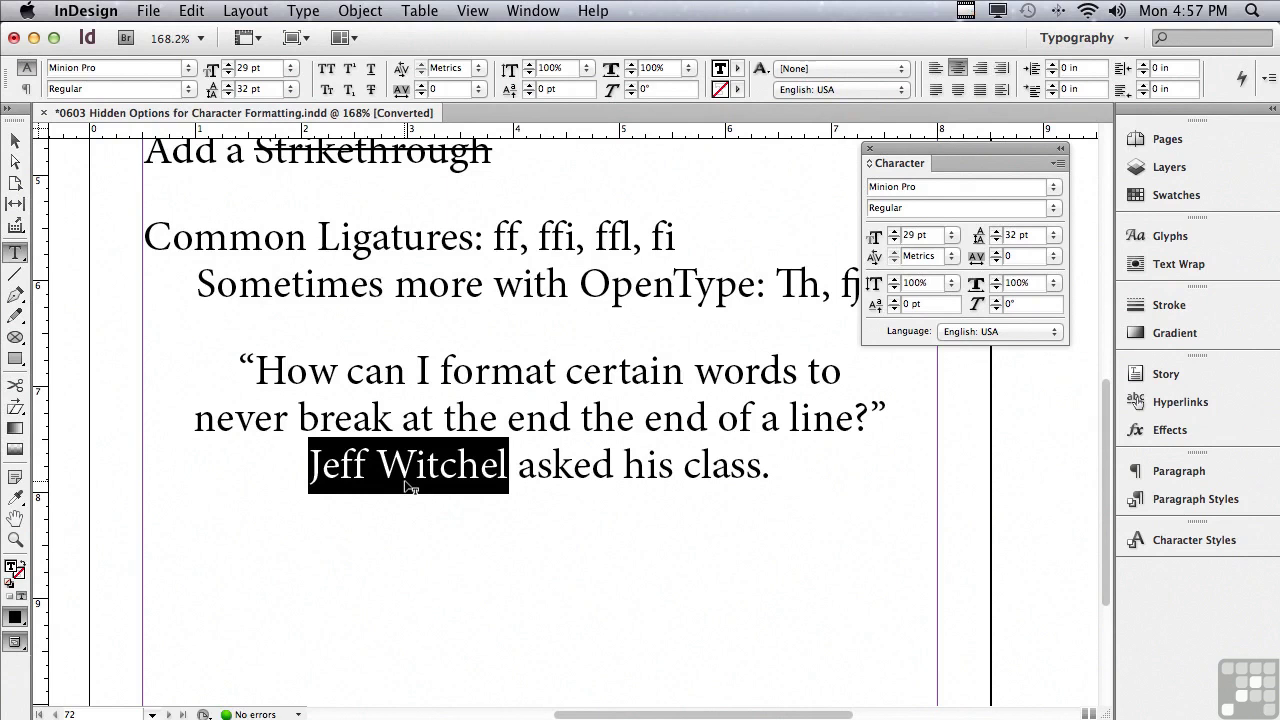
click(1055, 163)
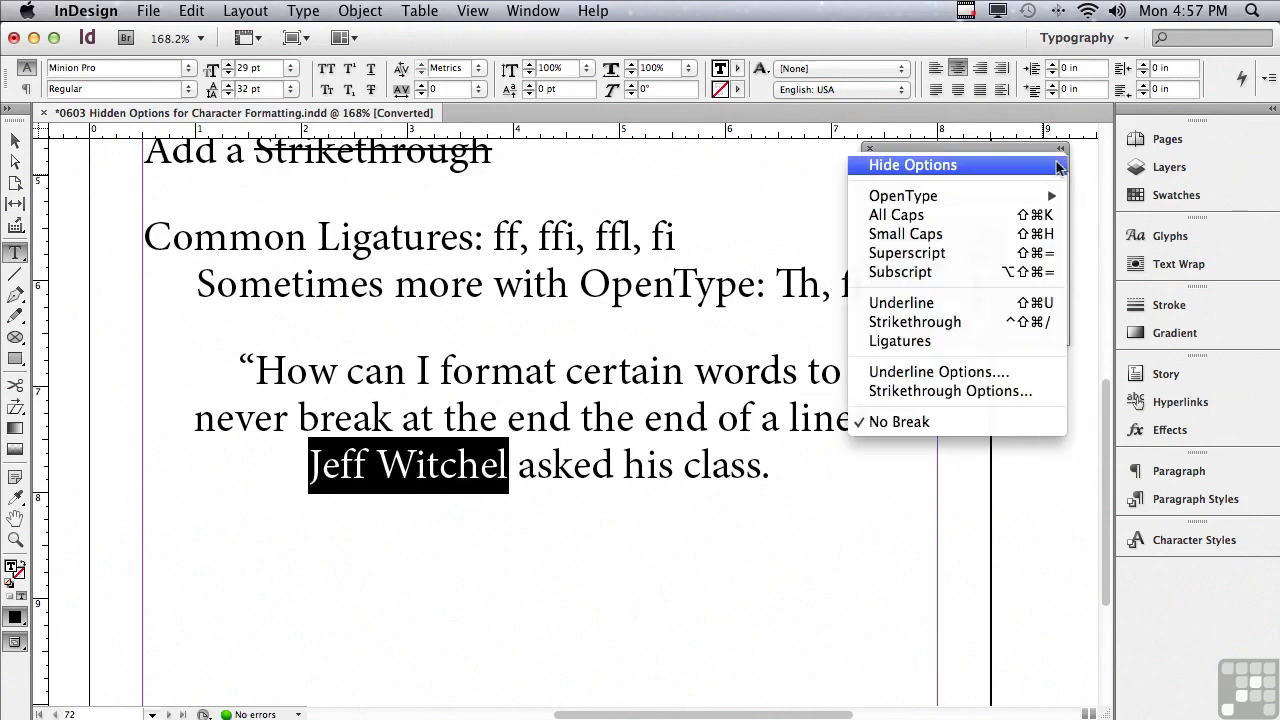